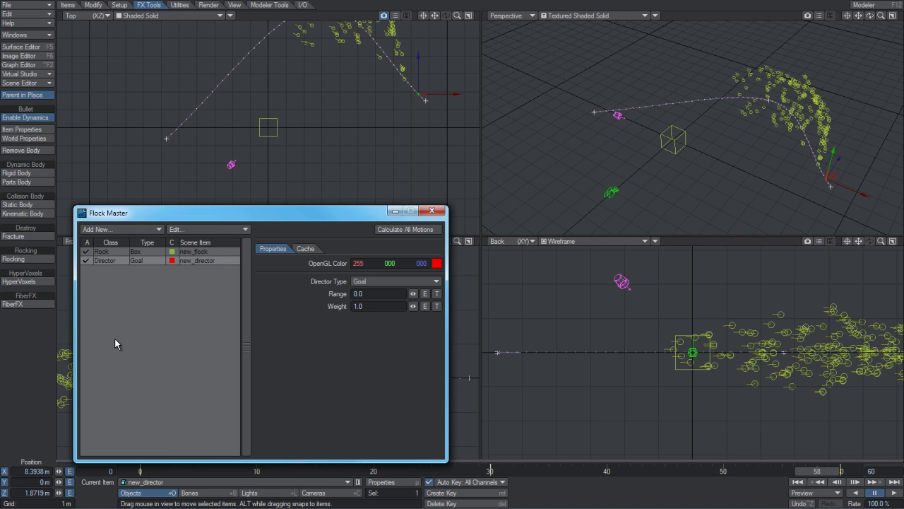
Step: Change the OpenGL color of the existing box flock to 153, 000, 080
{"action": "left_click", "coordinate": [101, 252]}
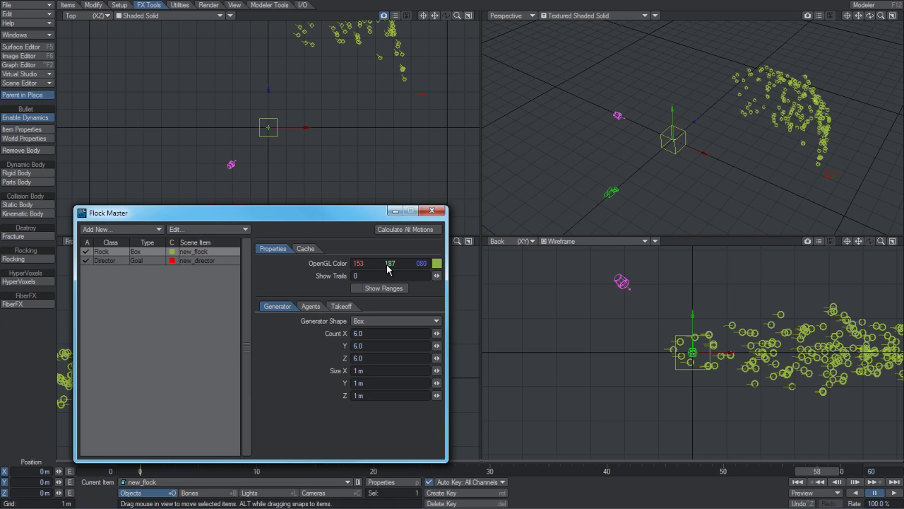
{"action": "left_click_drag", "start_coordinate": [388, 269], "coordinate": [311, 289]}
{"action": "left_click", "coordinate": [106, 260]}
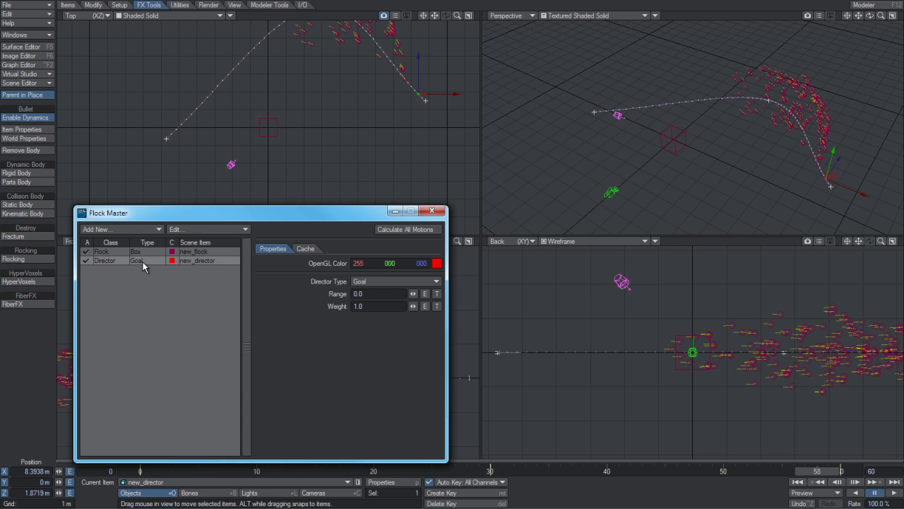
Step: Add a second flock generator, move it to about X 9.3 m, Z -2.1 m, and rekey it so it stays fixed there
{"action": "left_click", "coordinate": [109, 228]}
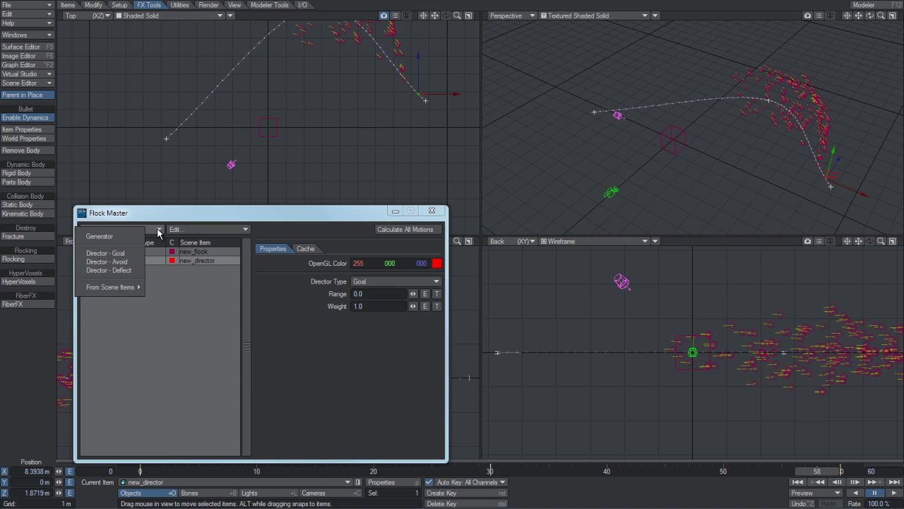
{"action": "left_click", "coordinate": [112, 237]}
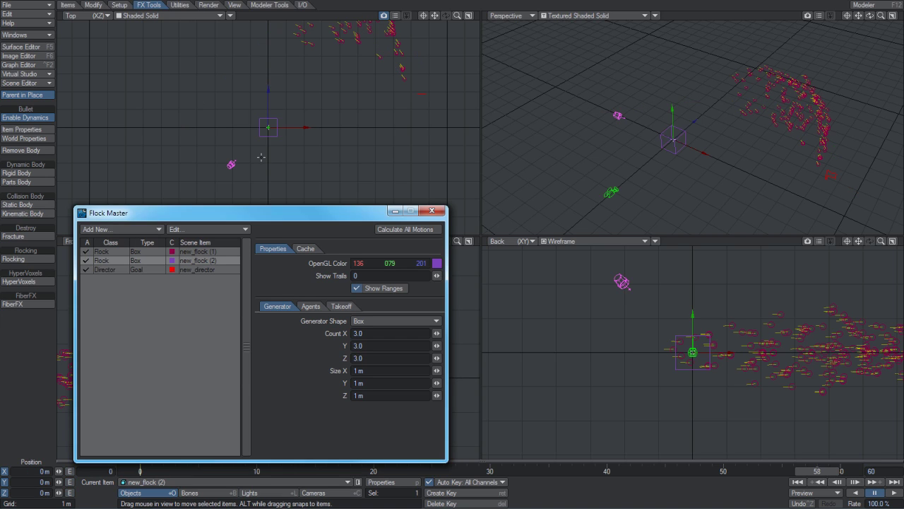
{"action": "left_click_drag", "start_coordinate": [380, 170], "coordinate": [434, 165]}
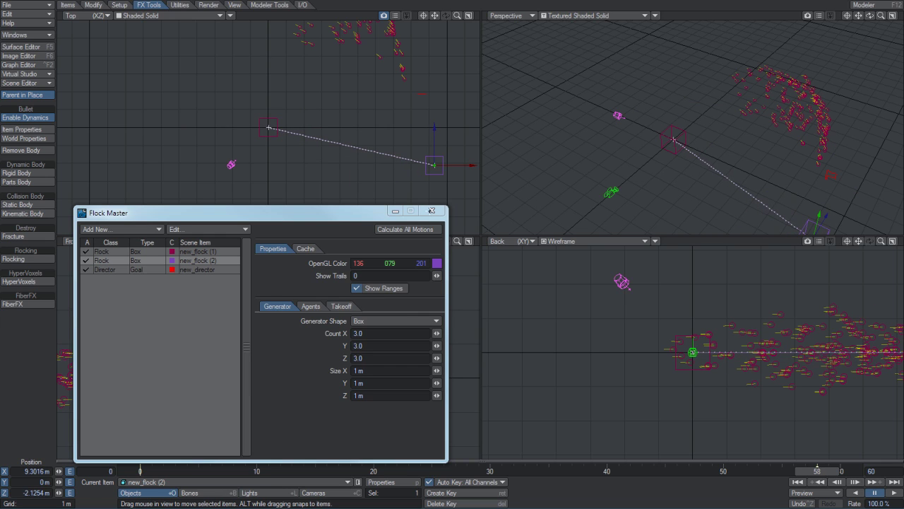
{"action": "key", "text": "Return"}
{"action": "key", "text": "Return"}
{"action": "key", "text": "Delete"}
{"action": "key", "text": "Return"}
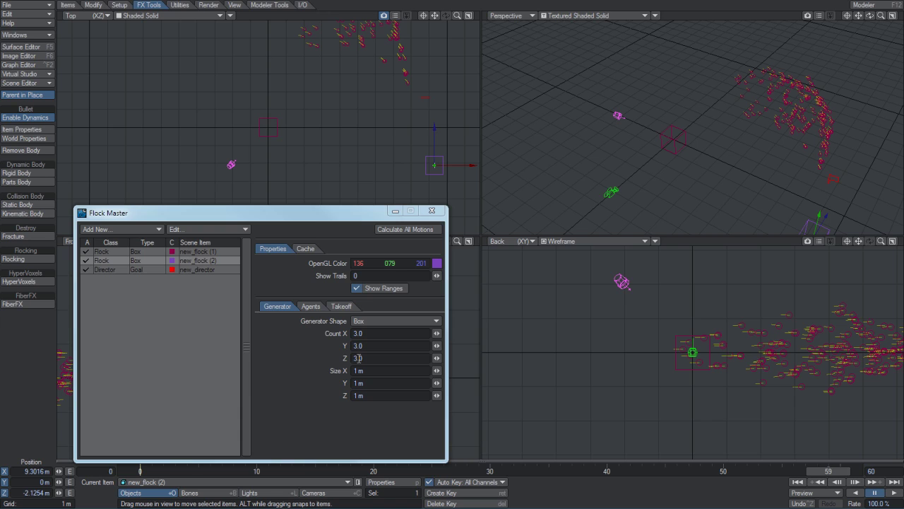
Step: Set the second flock generator's box size to 5 m in X, Y and Z
{"action": "left_click_drag", "start_coordinate": [363, 371], "coordinate": [320, 377]}
{"action": "type", "text": "5"}
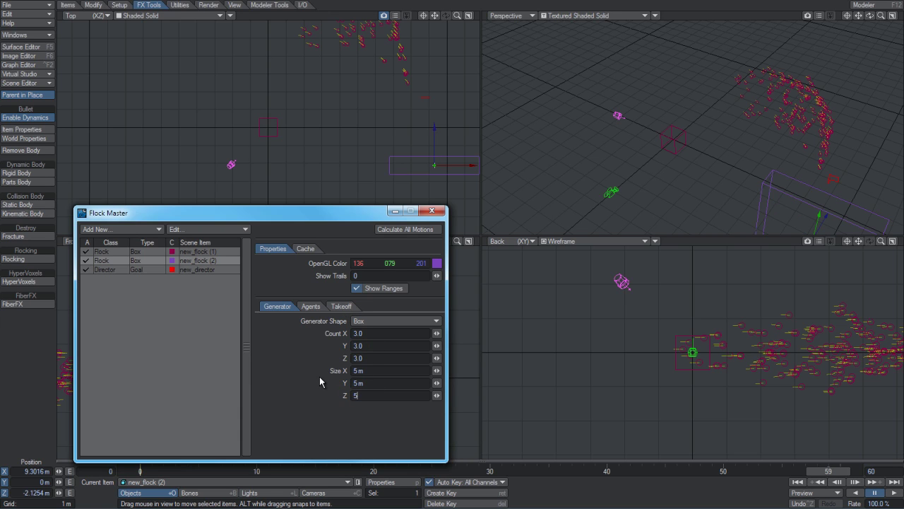
{"action": "key", "text": "Return"}
Step: Reposition the second flock to about X 9.8 m, Z -2.7 m and create a motion key for it
{"action": "left_click_drag", "start_coordinate": [370, 156], "coordinate": [380, 166]}
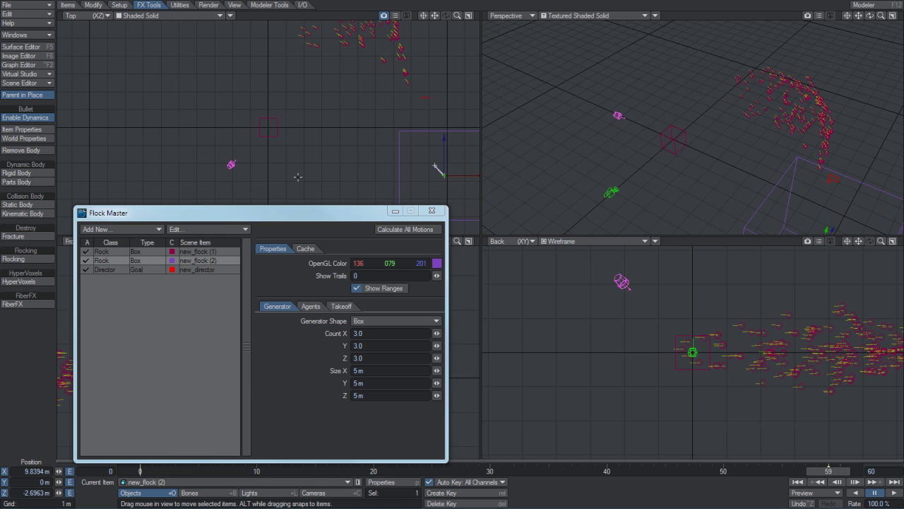
{"action": "key", "text": "Return"}
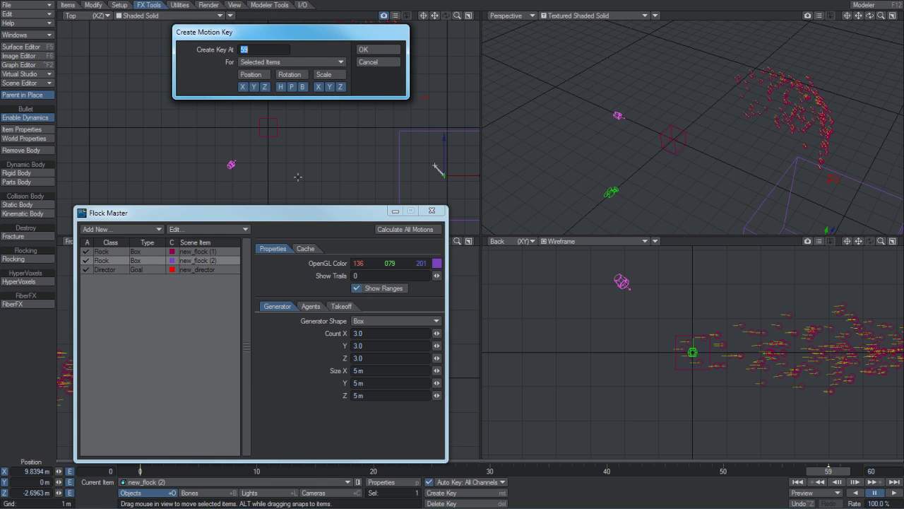
{"action": "key", "text": "Return"}
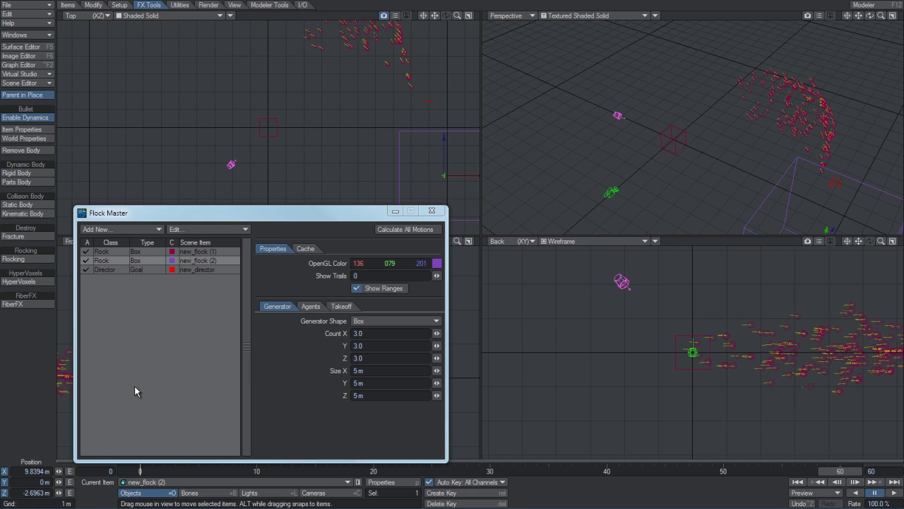
Step: Calculate all flock motions from frame 0, scrub to frame 44 to preview both flocks, and return to frame 0
{"action": "left_click", "coordinate": [145, 471]}
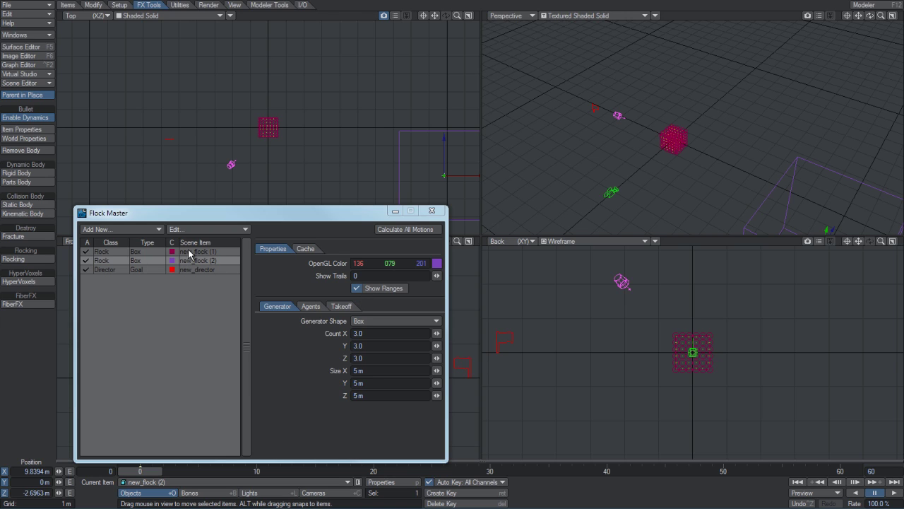
{"action": "left_click", "coordinate": [414, 230]}
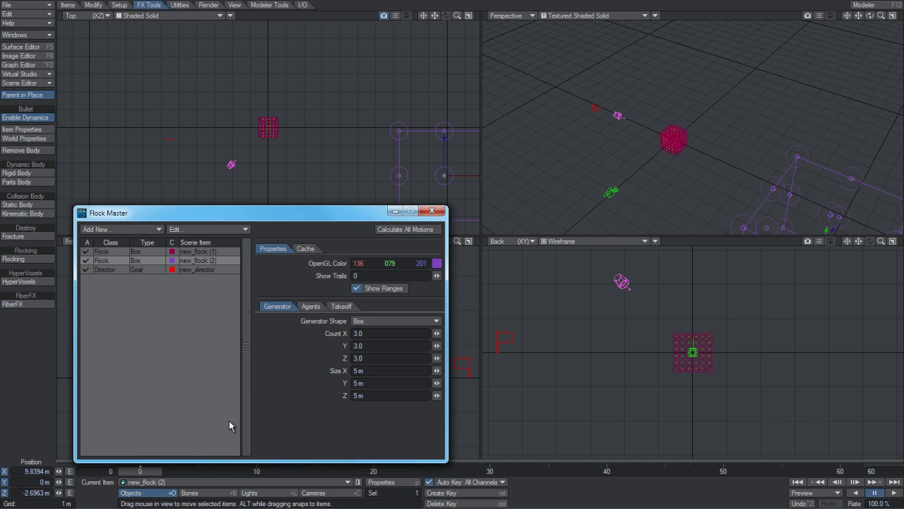
{"action": "left_click_drag", "start_coordinate": [151, 470], "coordinate": [653, 471]}
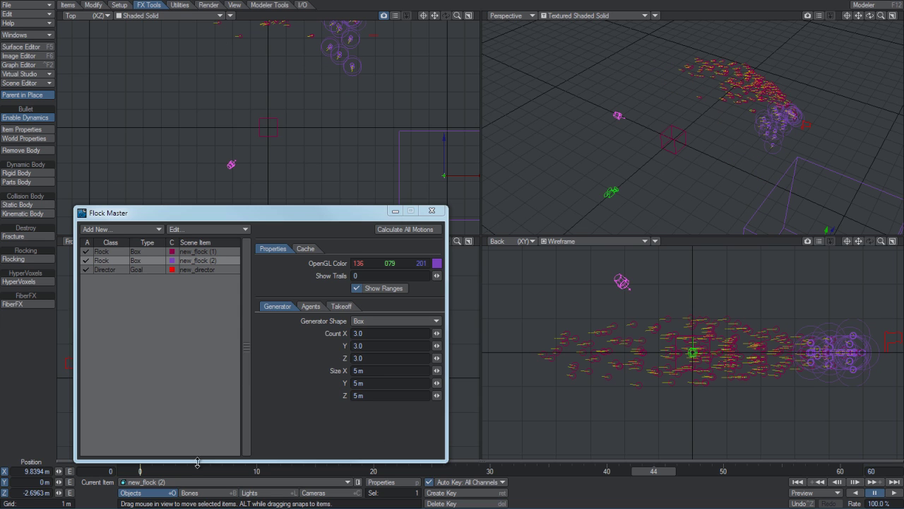
{"action": "left_click_drag", "start_coordinate": [652, 472], "coordinate": [140, 471]}
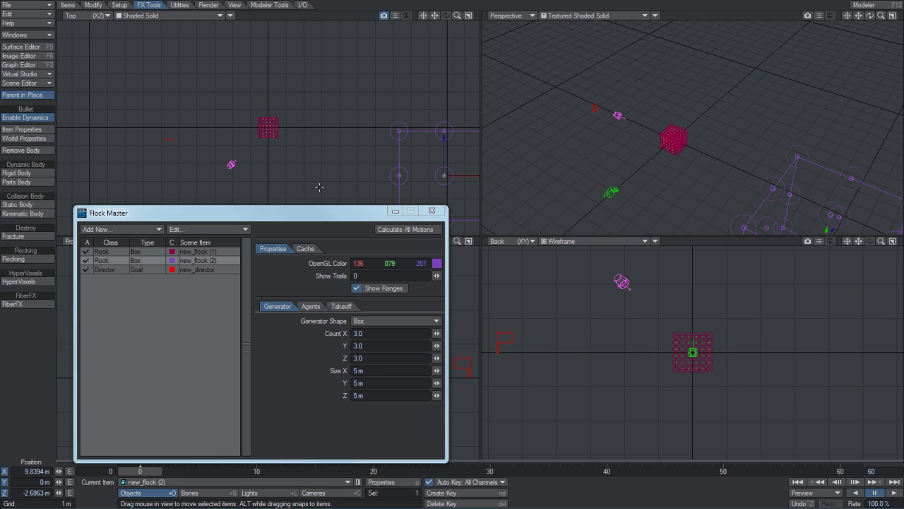
Step: Clone the second flock once and move the copy to about X 11.5 m, Z 9.1 m
{"action": "key", "text": "ctrl+c"}
{"action": "left_click", "coordinate": [364, 51]}
{"action": "left_click_drag", "start_coordinate": [444, 176], "coordinate": [474, 0]}
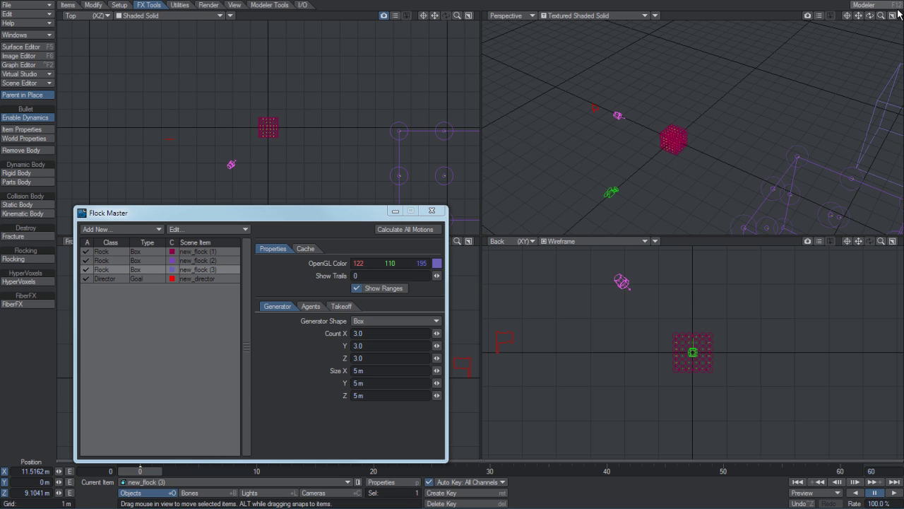
{"action": "left_click_drag", "start_coordinate": [881, 16], "coordinate": [791, 36]}
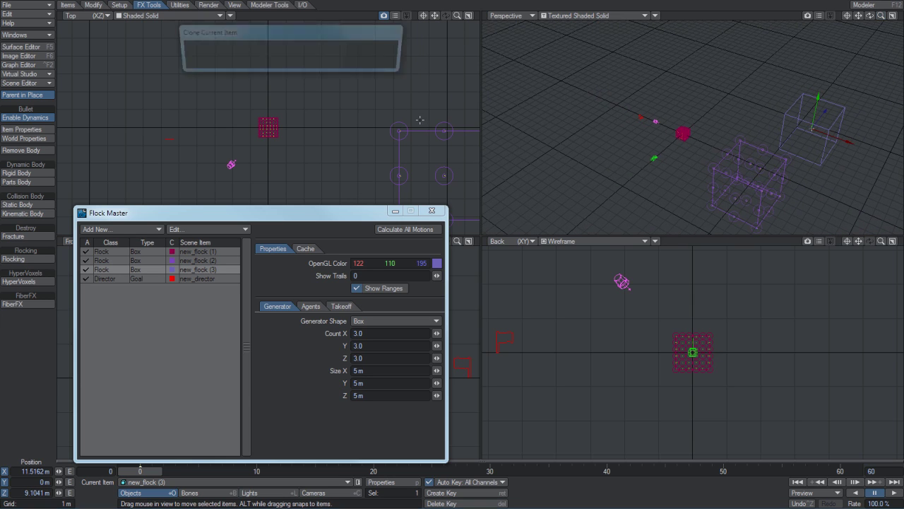
Step: Clone the third flock once, move the copy to about X -4.7 m, Z 8.5 m, and calculate all motions
{"action": "key", "text": "ctrl+c"}
{"action": "left_click", "coordinate": [375, 50]}
{"action": "left_click_drag", "start_coordinate": [457, 16], "coordinate": [292, 84]}
{"action": "left_click_drag", "start_coordinate": [225, 94], "coordinate": [245, 83]}
{"action": "left_click", "coordinate": [403, 231]}
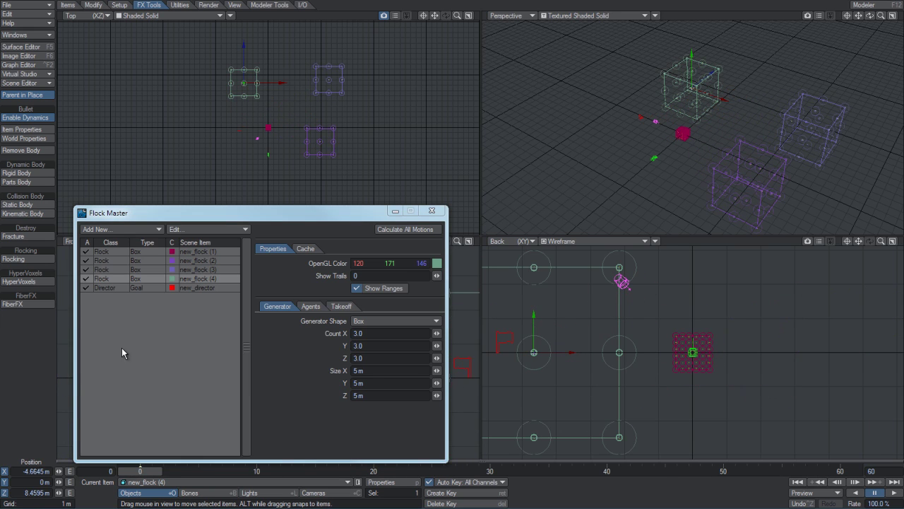
Step: Clone the goal director once and reshape the copy's path, starting near X 18.2 m, Z 4.1 m and passing X 2 m, Z -5.4 m at frame 30
{"action": "left_click", "coordinate": [240, 133]}
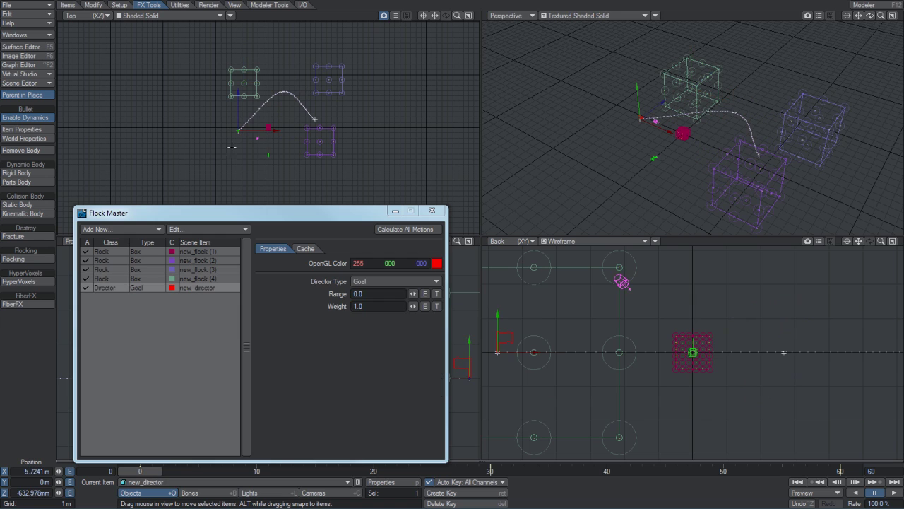
{"action": "key", "text": "ctrl+c"}
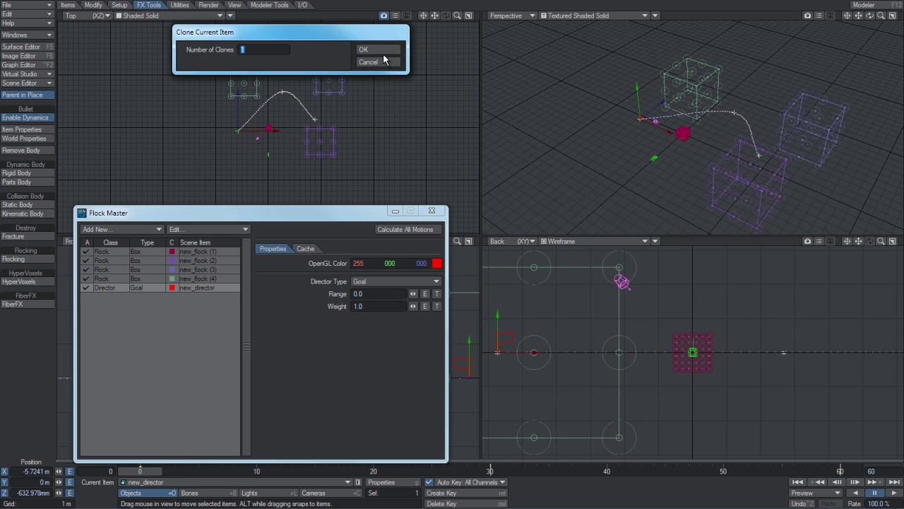
{"action": "left_click", "coordinate": [379, 53]}
{"action": "left_click_drag", "start_coordinate": [197, 137], "coordinate": [322, 112]}
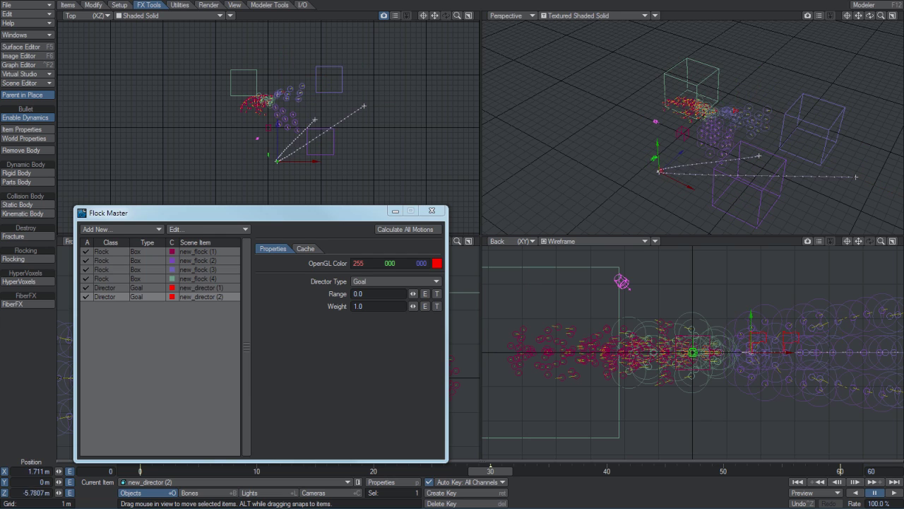
{"action": "left_click_drag", "start_coordinate": [210, 147], "coordinate": [108, 147]}
{"action": "left_click_drag", "start_coordinate": [213, 120], "coordinate": [192, 153]}
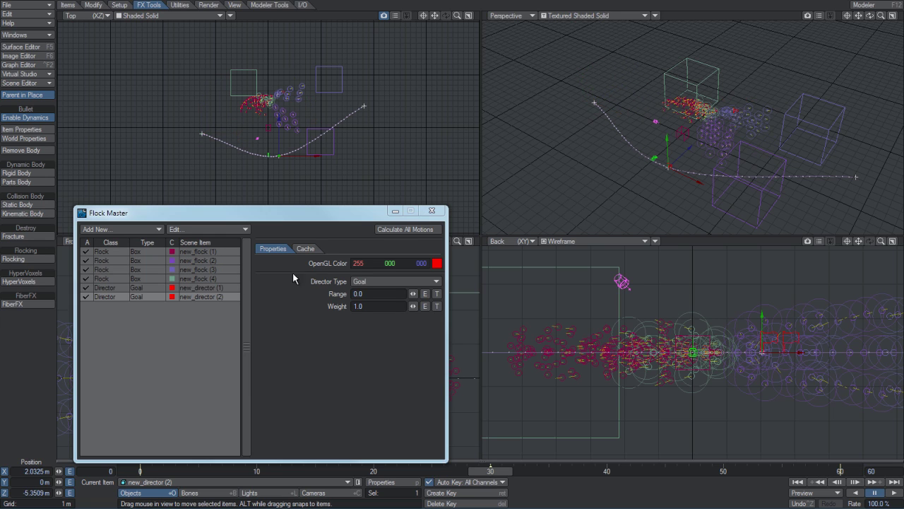
Step: Recalculate all motions with both directors, preview the flocks' movement, and return to frame 0
{"action": "left_click", "coordinate": [395, 231]}
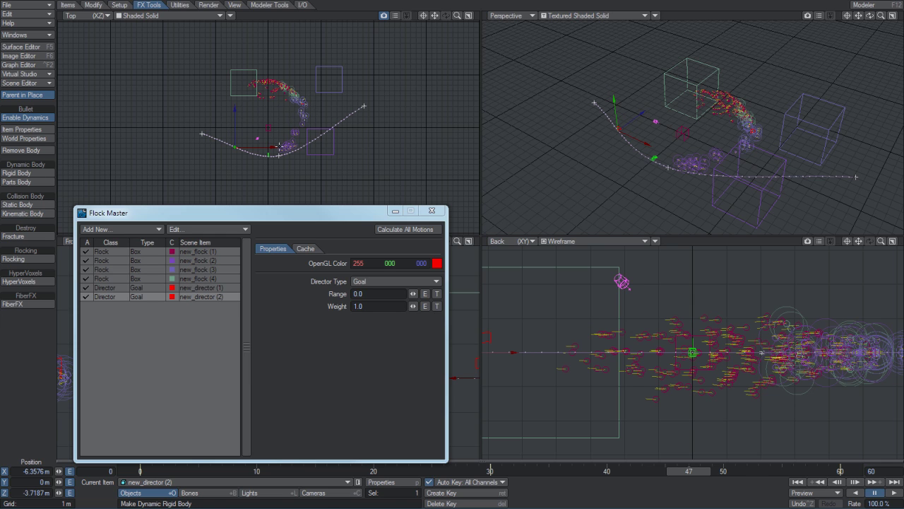
{"action": "left_click", "coordinate": [144, 472]}
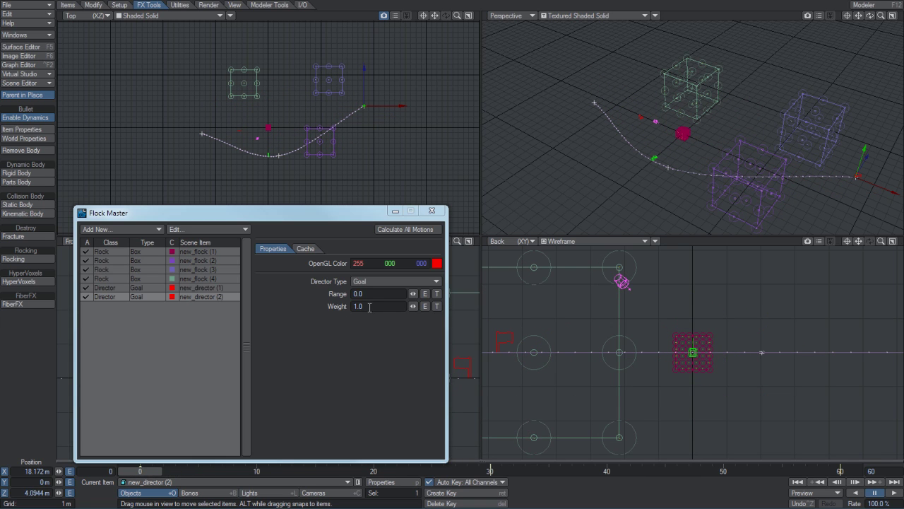
{"action": "left_click", "coordinate": [214, 233]}
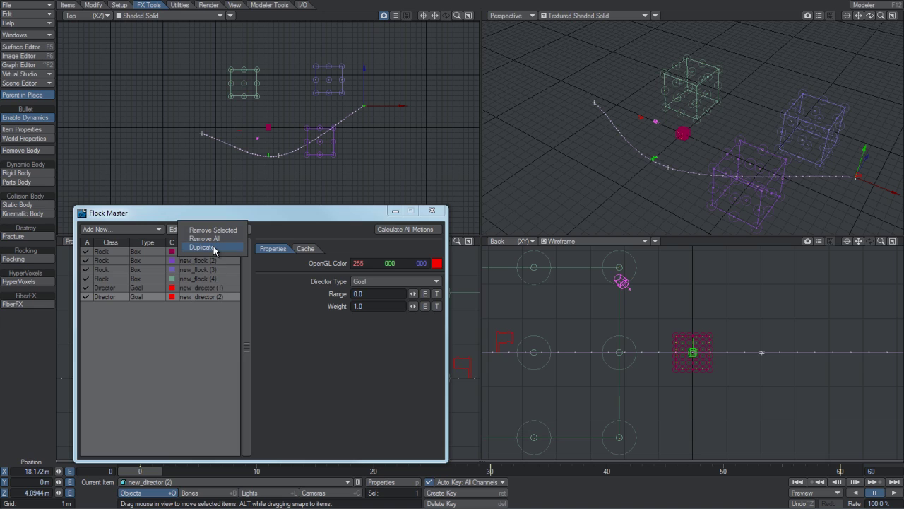
{"action": "left_click", "coordinate": [196, 340]}
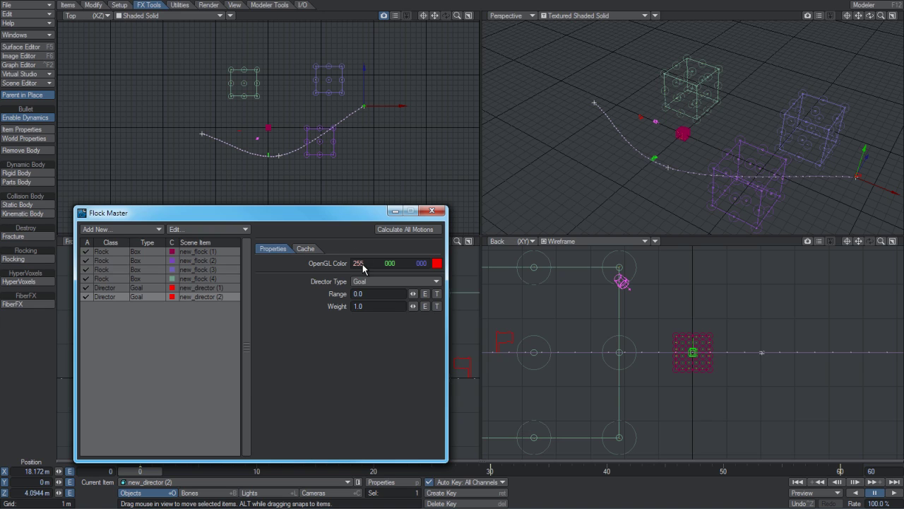
Step: Set the red value of the third flock's OpenGL color to 000
{"action": "left_click", "coordinate": [110, 251]}
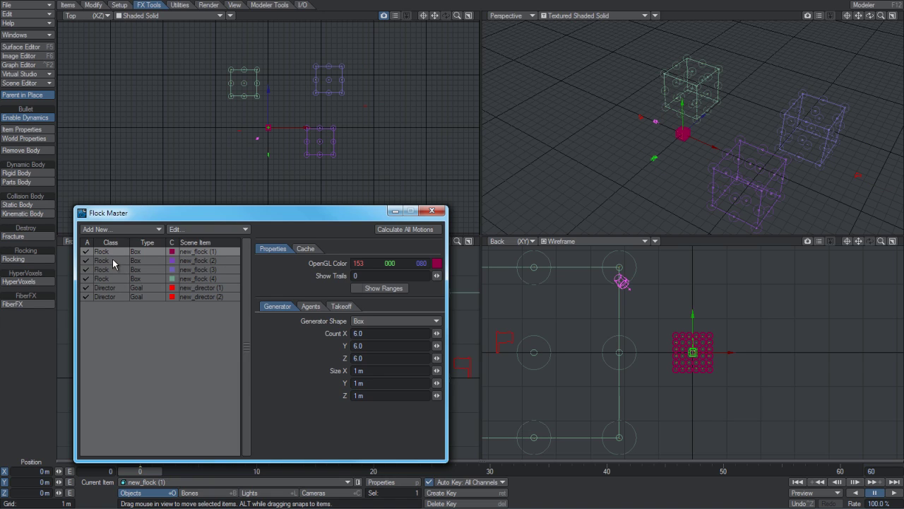
{"action": "left_click", "coordinate": [113, 259]}
{"action": "left_click", "coordinate": [110, 276]}
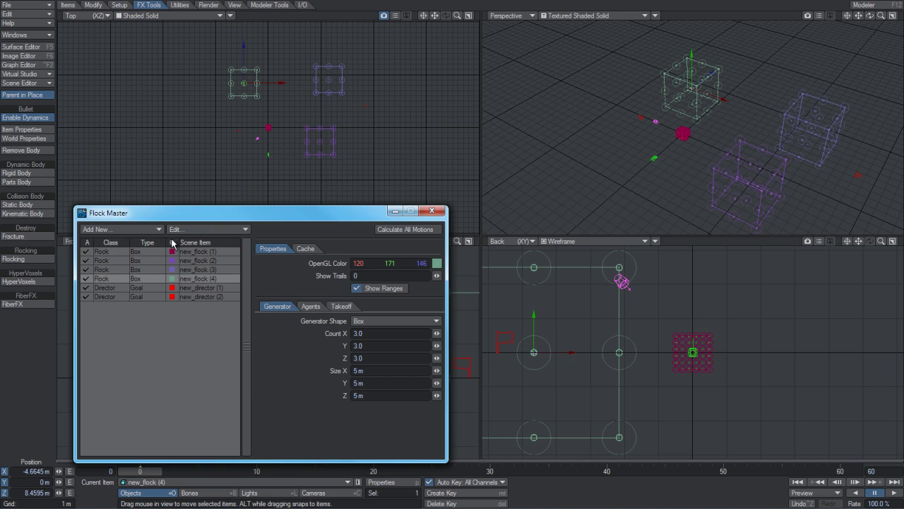
{"action": "left_click", "coordinate": [117, 270]}
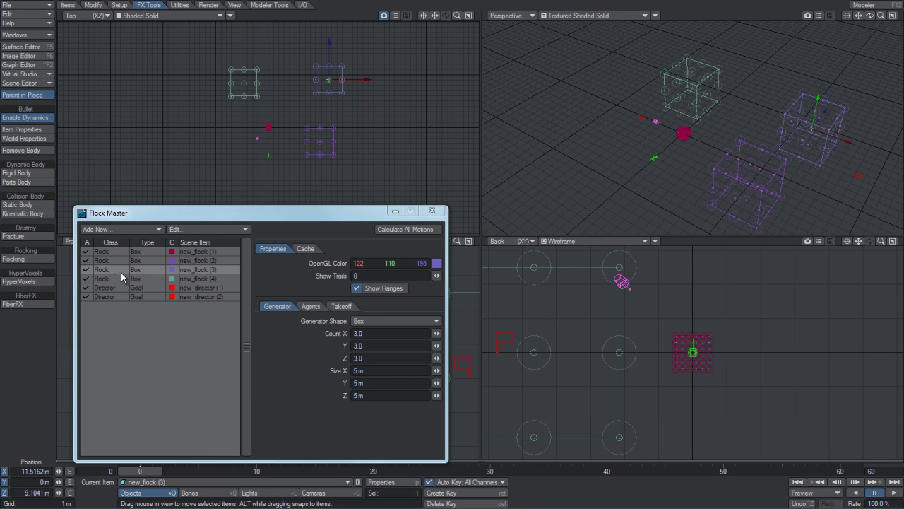
{"action": "left_click_drag", "start_coordinate": [367, 264], "coordinate": [325, 263]}
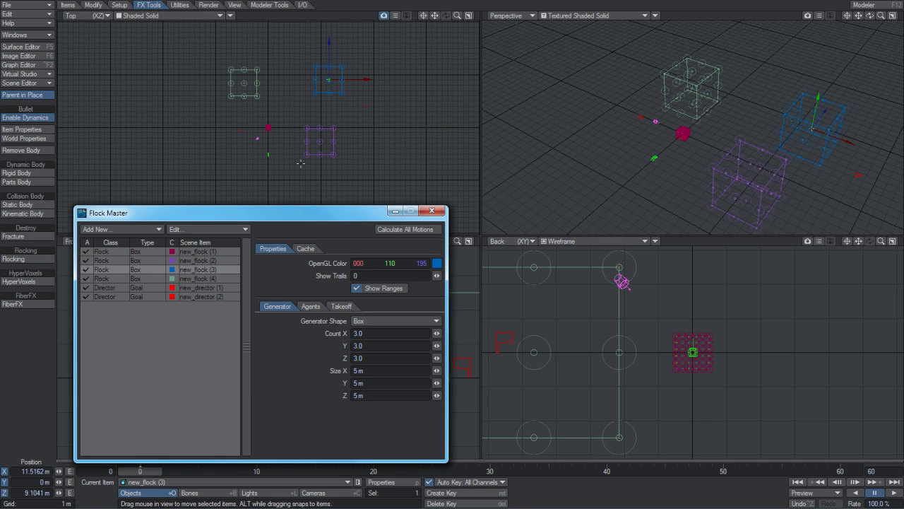
Step: Set the first flock's OpenGL color to 255, 150, 080 and its Show Trails value to 56
{"action": "left_click", "coordinate": [206, 253]}
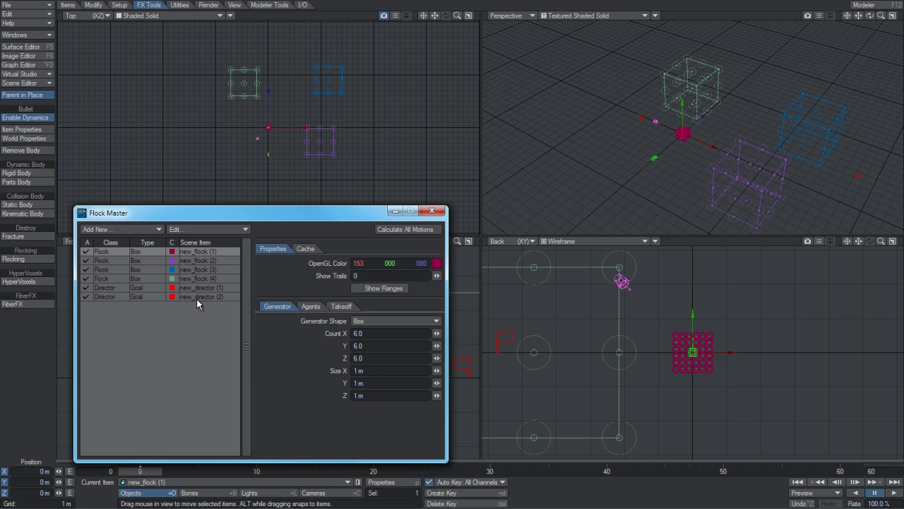
{"action": "left_click", "coordinate": [215, 482]}
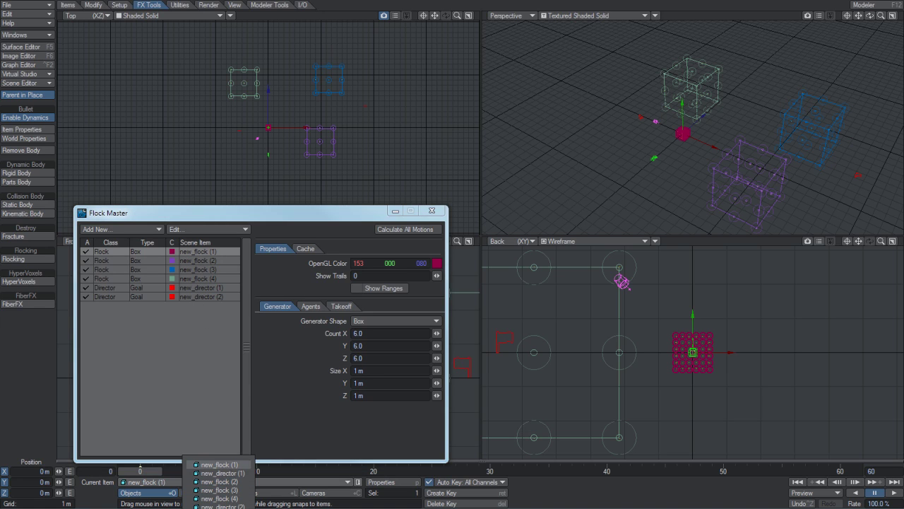
{"action": "left_click", "coordinate": [257, 400]}
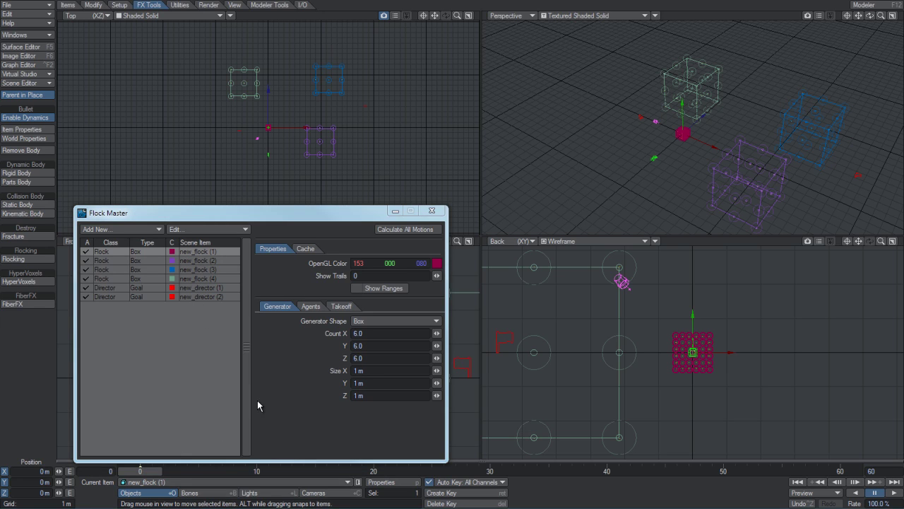
{"action": "left_click", "coordinate": [124, 253]}
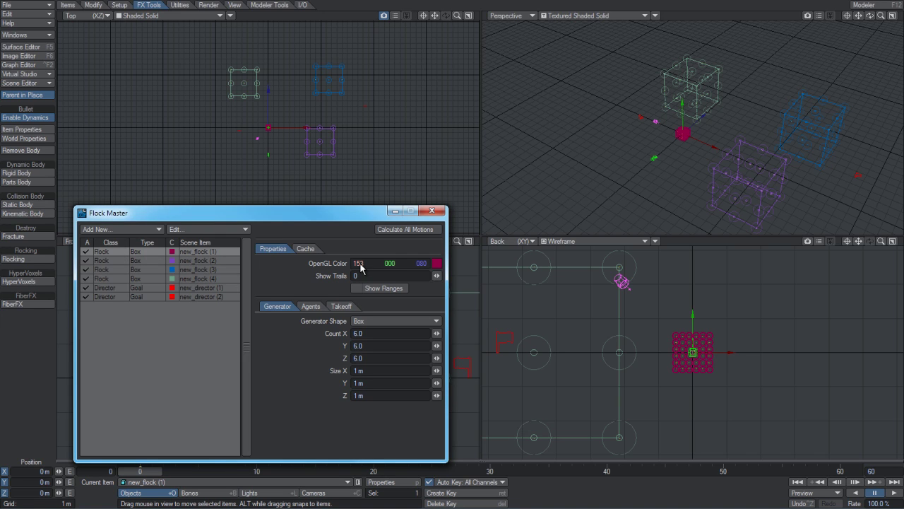
{"action": "left_click_drag", "start_coordinate": [361, 265], "coordinate": [410, 269]}
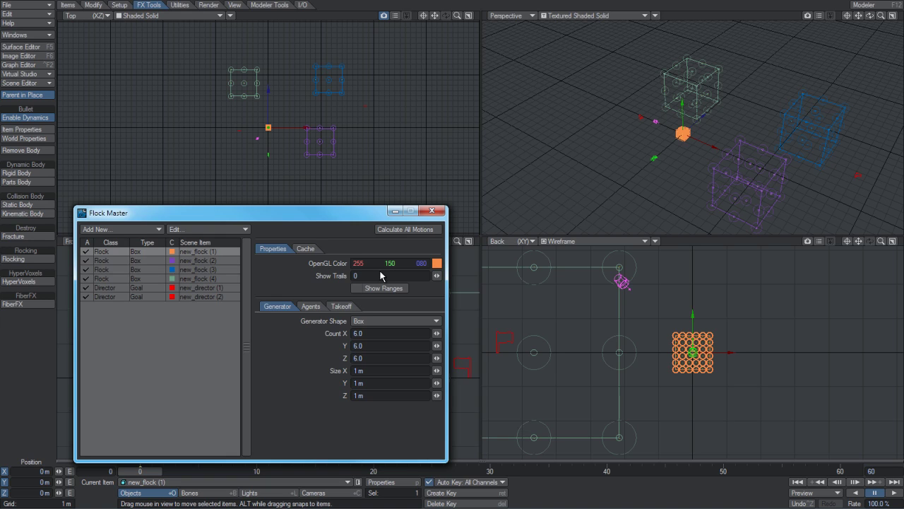
{"action": "left_click_drag", "start_coordinate": [439, 281], "coordinate": [484, 281]}
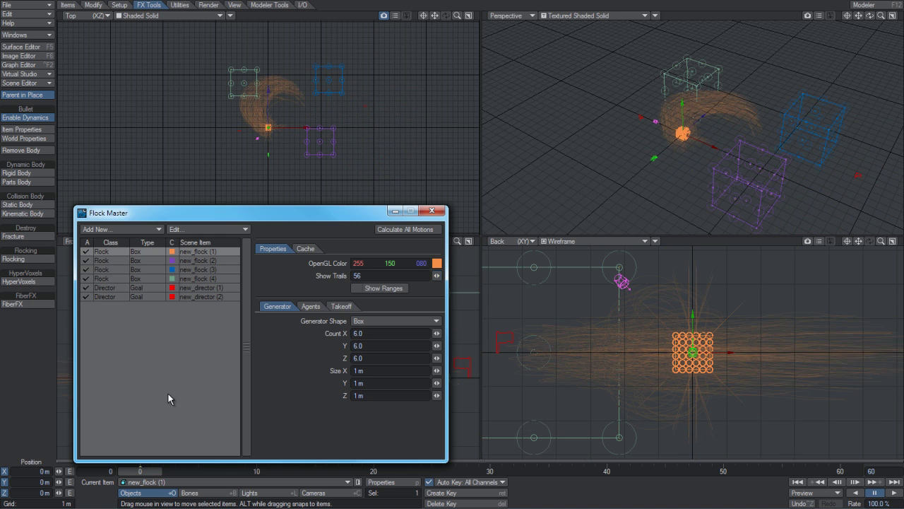
Step: Reduce the first flock's Show Trails value to 42
{"action": "mouse_move", "coordinate": [137, 473]}
{"action": "left_mouse_down"}
{"action": "mouse_move", "coordinate": [813, 473]}
{"action": "mouse_move", "coordinate": [141, 473]}
{"action": "left_mouse_up"}
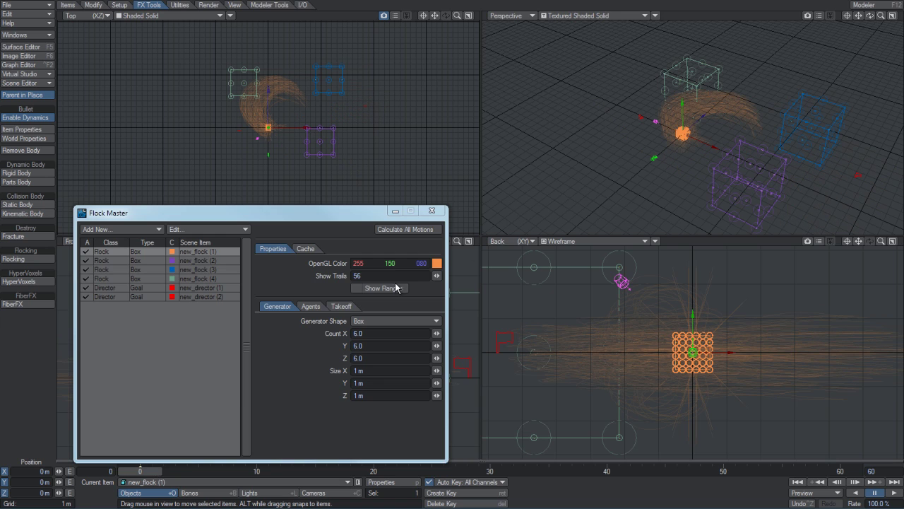
{"action": "left_click", "coordinate": [437, 276]}
{"action": "mouse_move", "coordinate": [436, 276]}
{"action": "left_mouse_down"}
{"action": "mouse_move", "coordinate": [417, 276]}
{"action": "mouse_move", "coordinate": [427, 276]}
{"action": "left_mouse_up"}
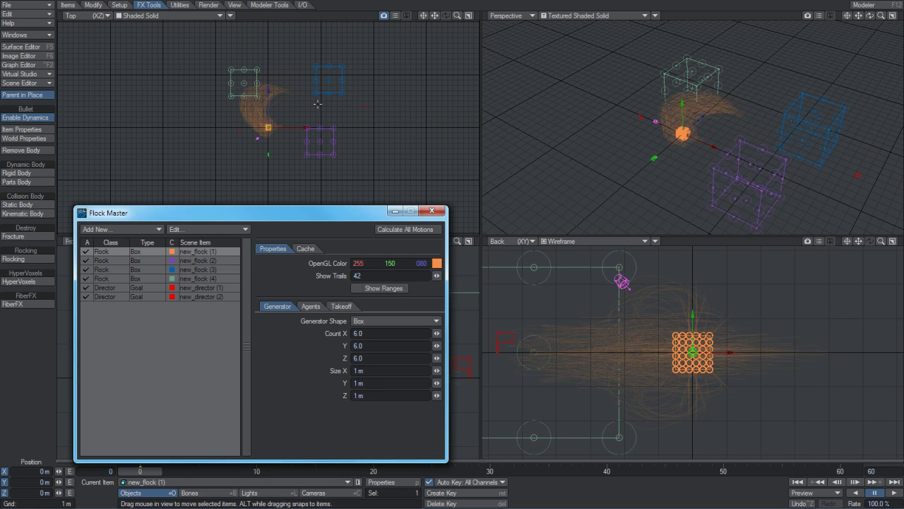
Step: Set the third flock's Show Trails value to 101 and the red component of its OpenGL color to 255
{"action": "left_click", "coordinate": [328, 80]}
{"action": "left_click_drag", "start_coordinate": [437, 276], "coordinate": [481, 276]}
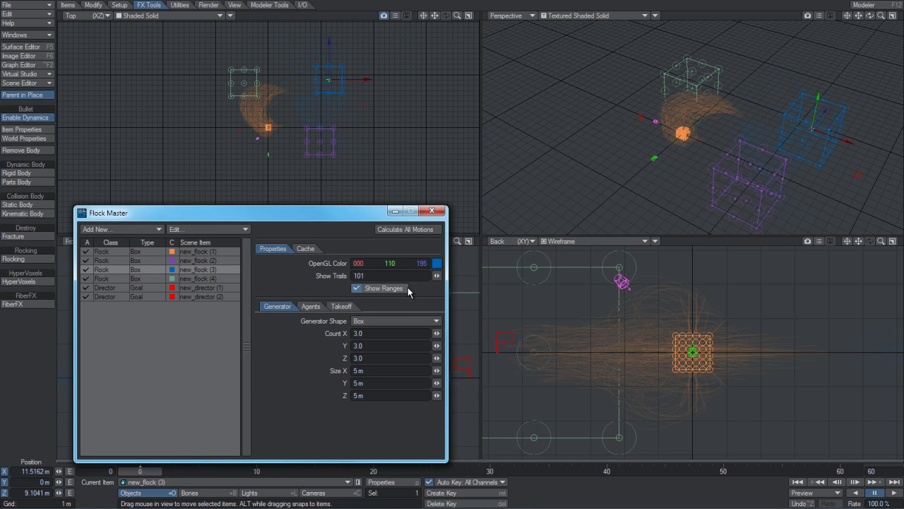
{"action": "left_click_drag", "start_coordinate": [371, 263], "coordinate": [463, 262]}
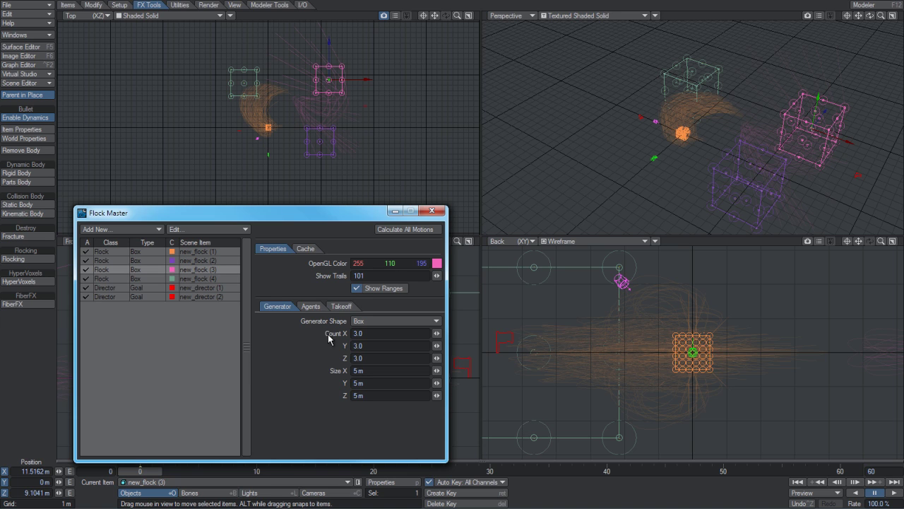
Step: Move the second goal director's frame 0 position to about X 19.1 m, Z -22.4 m and recalculate all motions
{"action": "mouse_move", "coordinate": [140, 471]}
{"action": "left_mouse_down"}
{"action": "mouse_move", "coordinate": [711, 471]}
{"action": "mouse_move", "coordinate": [141, 471]}
{"action": "left_mouse_up"}
{"action": "left_click_drag", "start_coordinate": [437, 276], "coordinate": [433, 276]}
{"action": "left_click", "coordinate": [367, 107]}
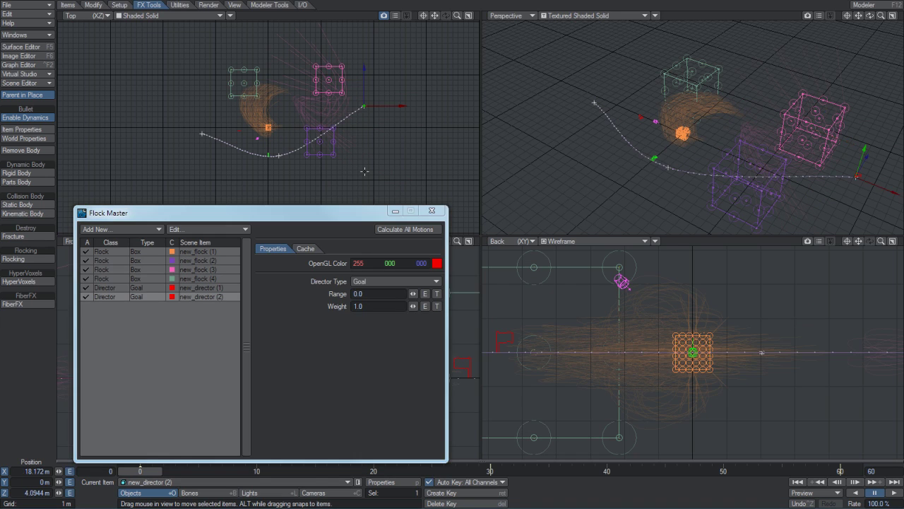
{"action": "left_click_drag", "start_coordinate": [366, 107], "coordinate": [371, 247]}
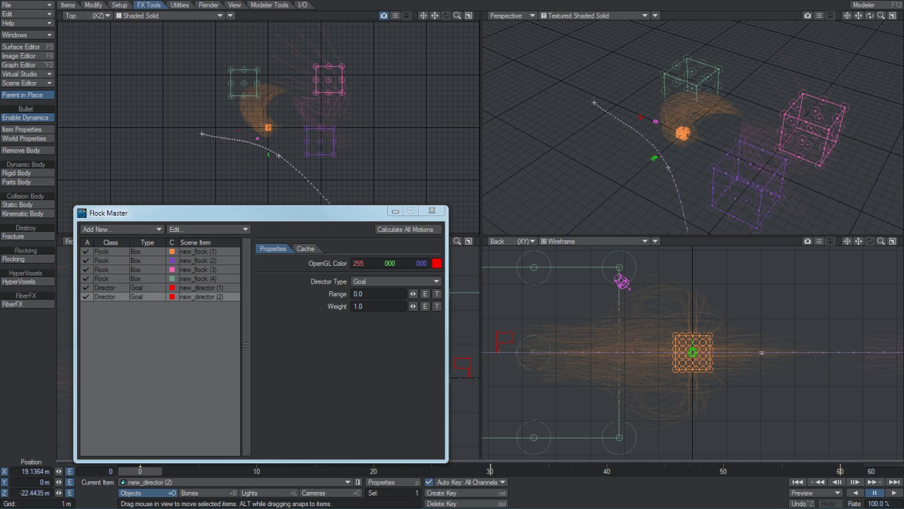
{"action": "left_click", "coordinate": [405, 230]}
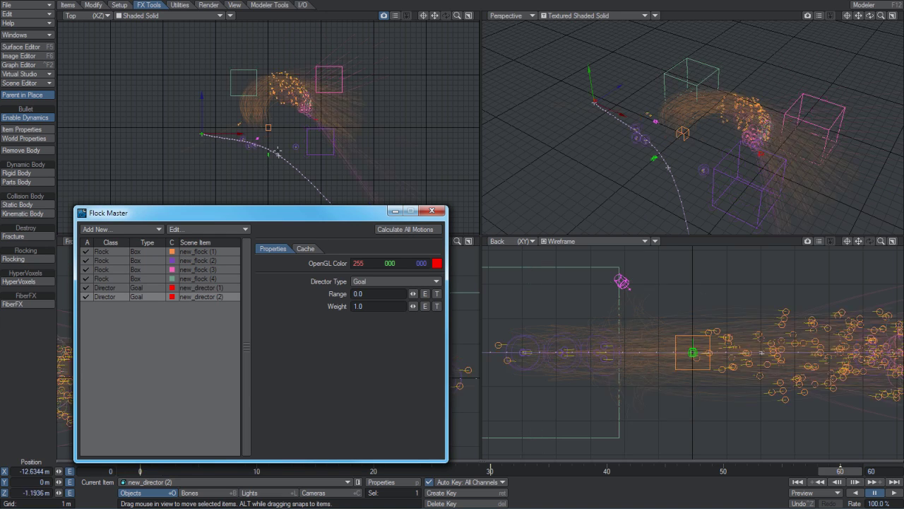
Step: Move the second goal director's frame 60 position to about X -19.6 m, Z 1.8 m and recalculate all motions
{"action": "left_click_drag", "start_coordinate": [250, 177], "coordinate": [330, 103]}
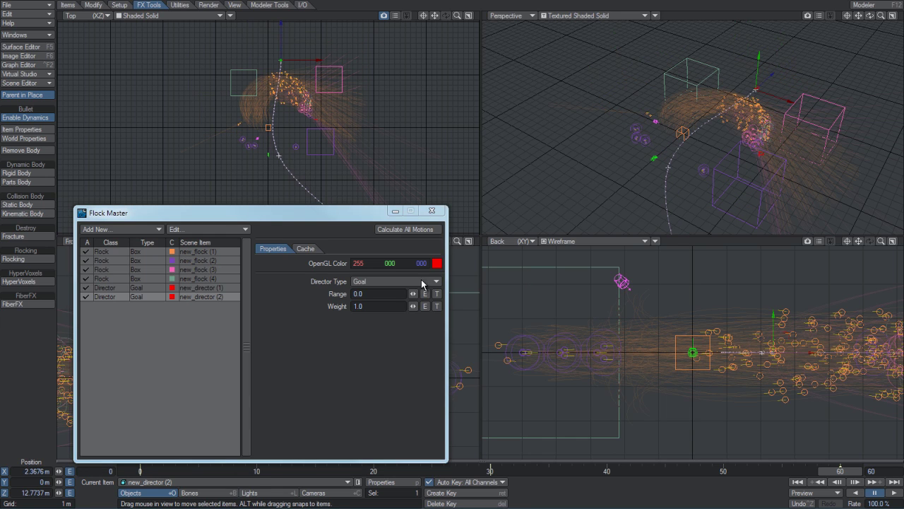
{"action": "left_click", "coordinate": [416, 231]}
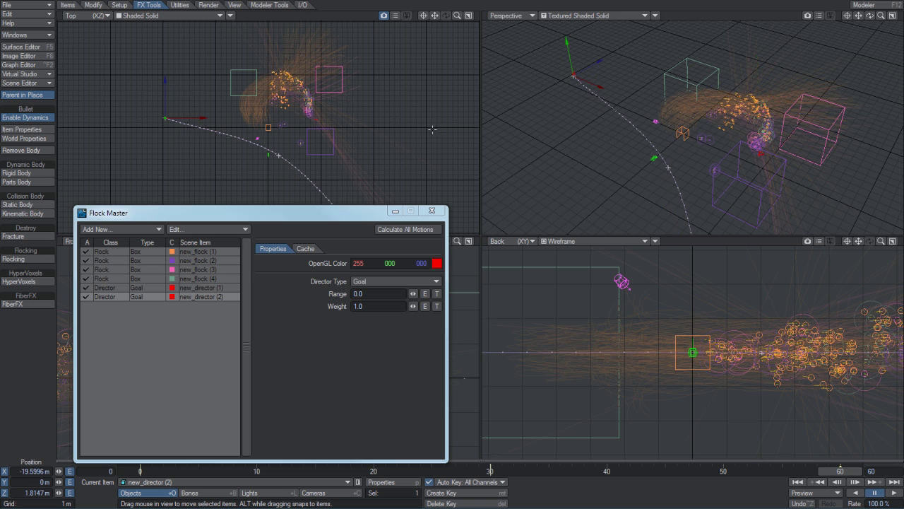
{"action": "left_click", "coordinate": [414, 229]}
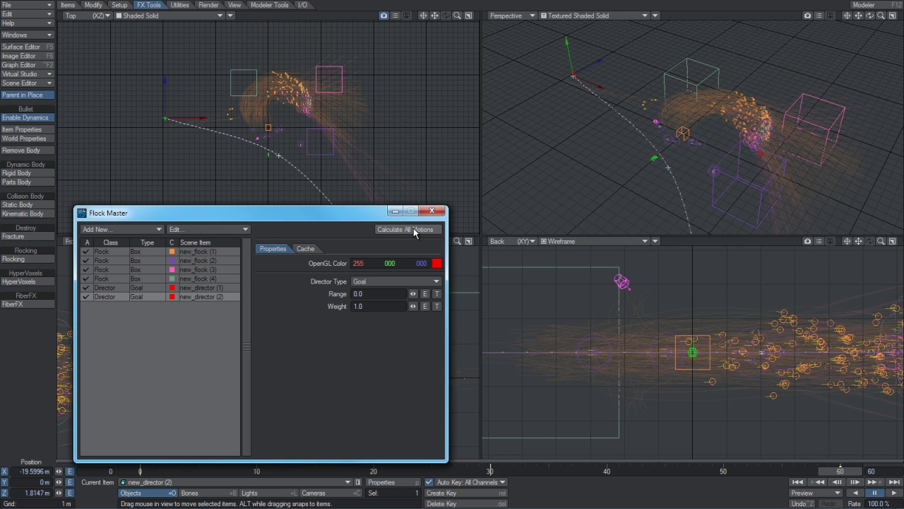
Step: Turn on Show Ranges for the first flock and enlarge its agents in the top view
{"action": "left_click", "coordinate": [142, 251]}
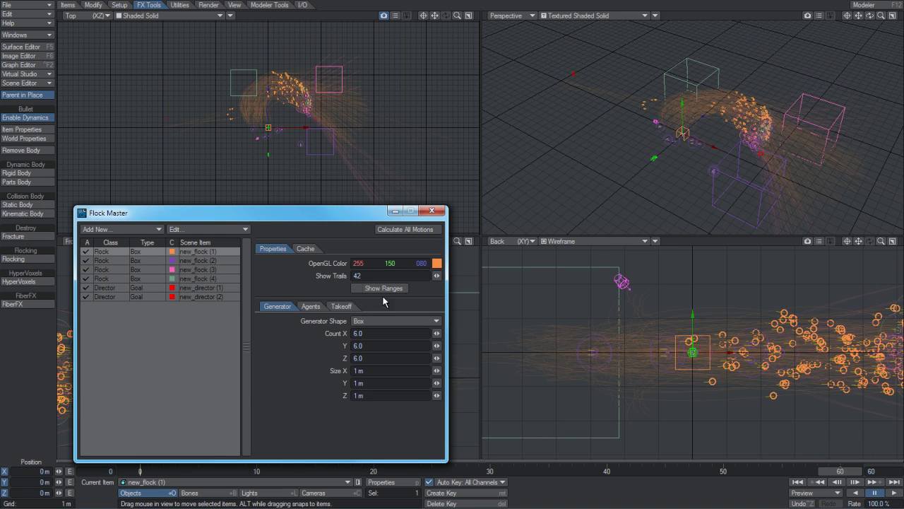
{"action": "left_click", "coordinate": [367, 288]}
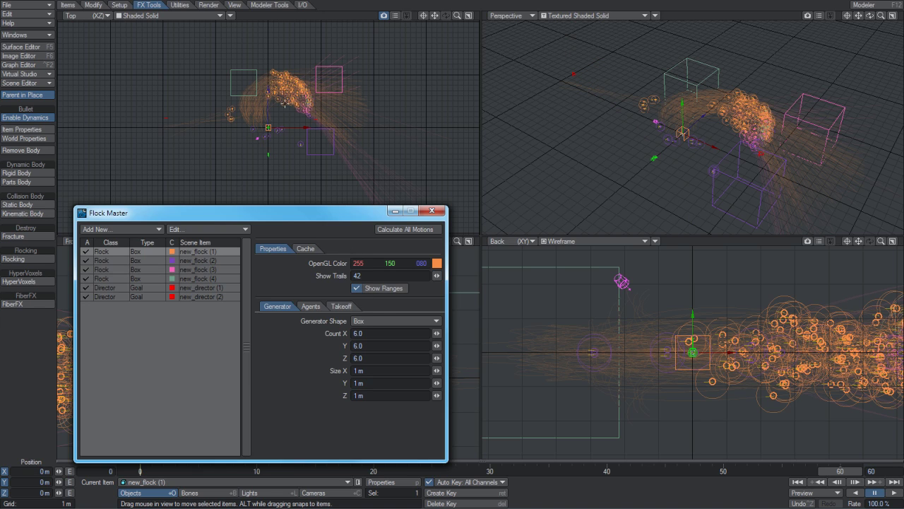
{"action": "left_click", "coordinate": [358, 289]}
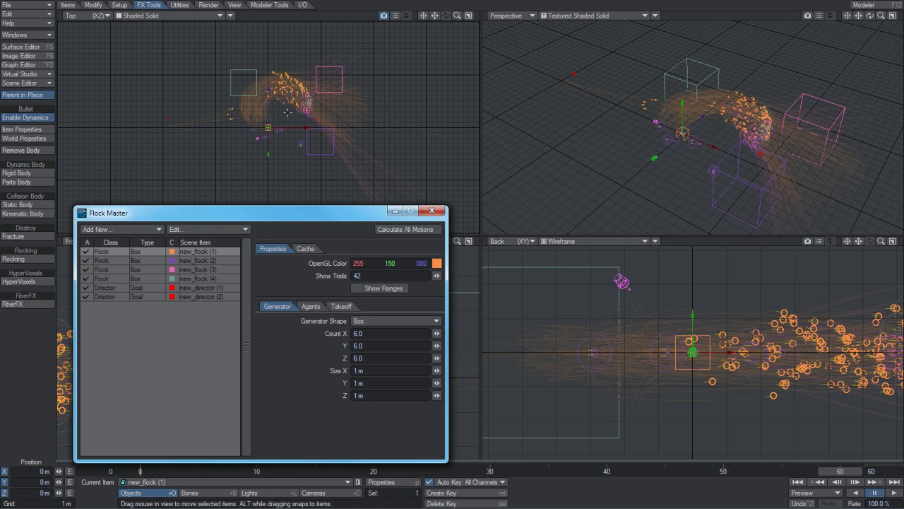
{"action": "left_click", "coordinate": [357, 289]}
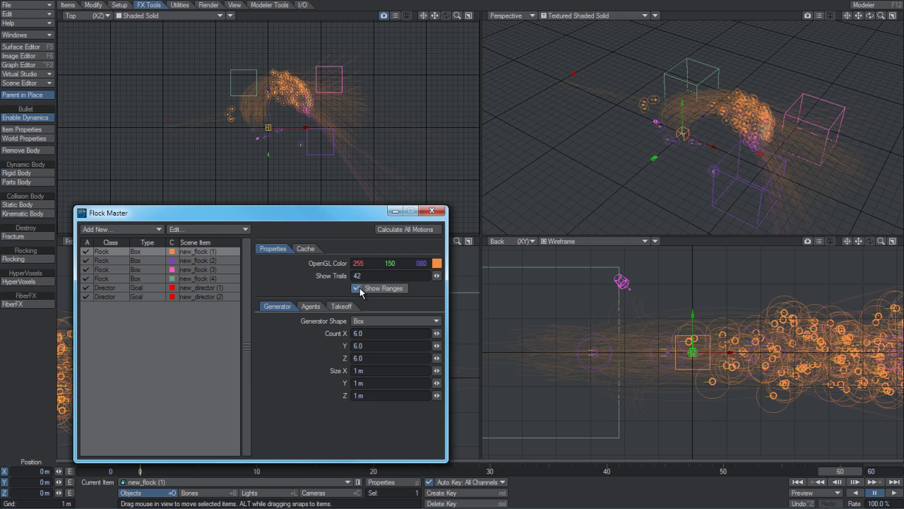
{"action": "mouse_move", "coordinate": [457, 15]}
{"action": "left_mouse_down"}
{"action": "mouse_move", "coordinate": [481, 15]}
{"action": "mouse_move", "coordinate": [457, 15]}
{"action": "left_mouse_up"}
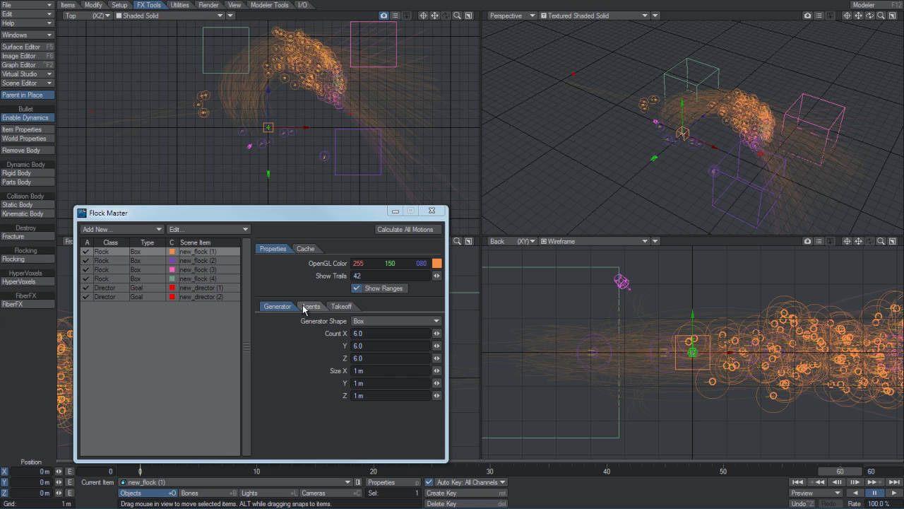
Step: Keep the first flock's generator shape as Box and widen its Size X to 5.75 m
{"action": "left_click", "coordinate": [386, 321]}
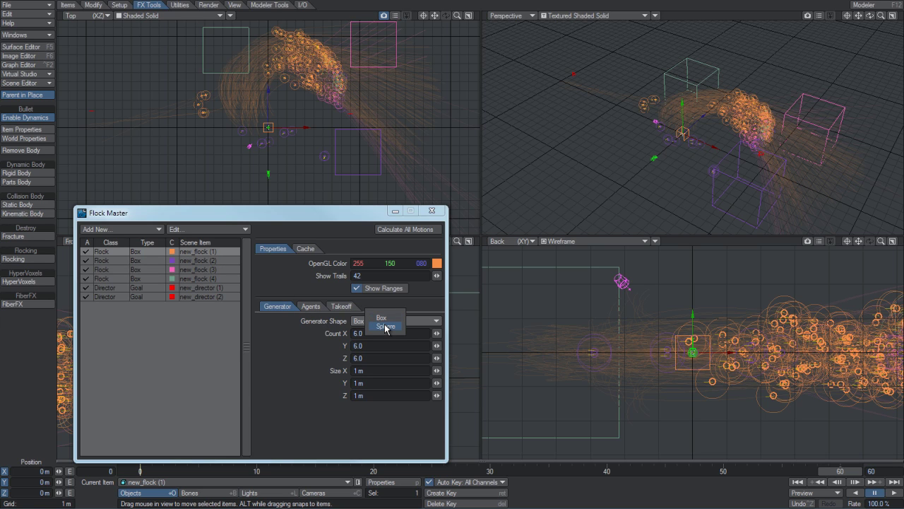
{"action": "left_click", "coordinate": [385, 315]}
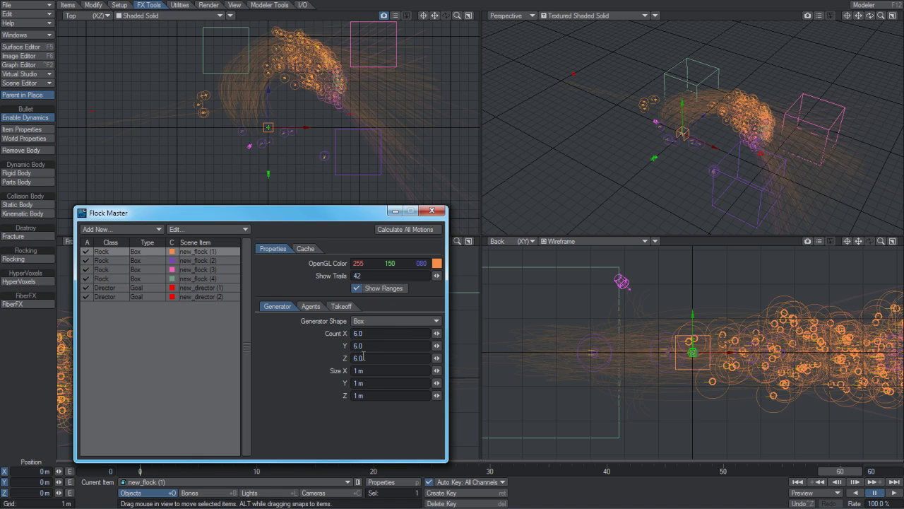
{"action": "left_click_drag", "start_coordinate": [437, 371], "coordinate": [508, 371]}
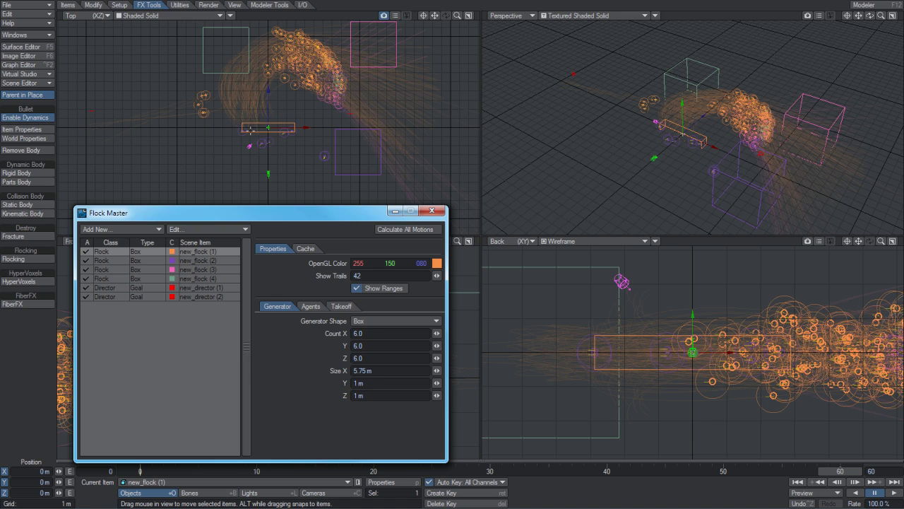
Step: Change the first flock's generator shape to Sphere
{"action": "left_click", "coordinate": [354, 321]}
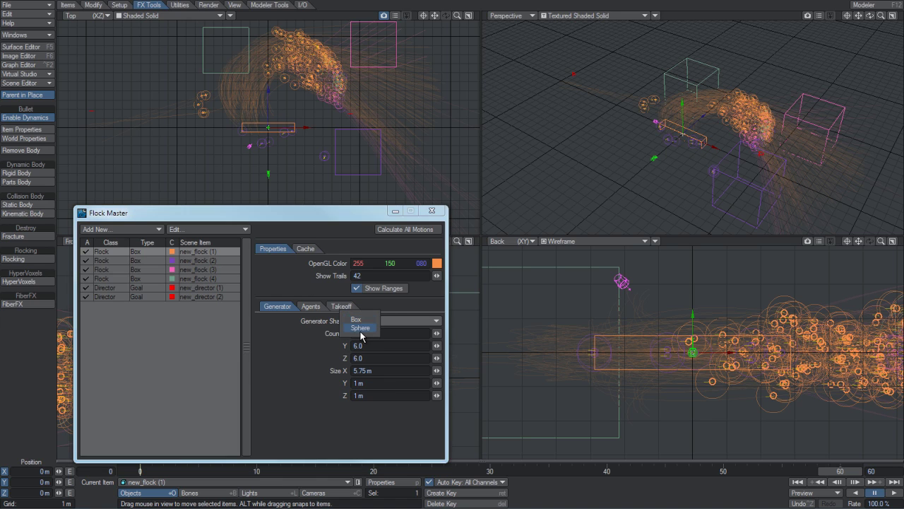
{"action": "left_click", "coordinate": [363, 333]}
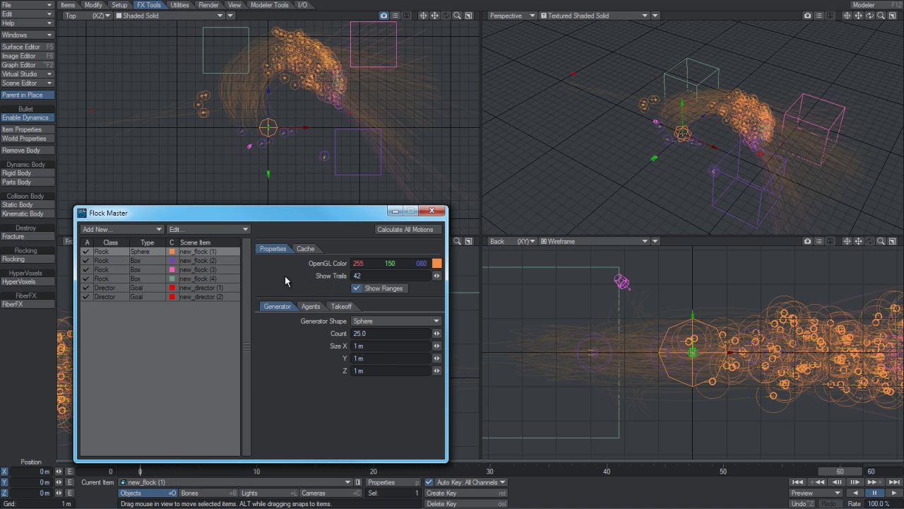
{"action": "left_click", "coordinate": [375, 322]}
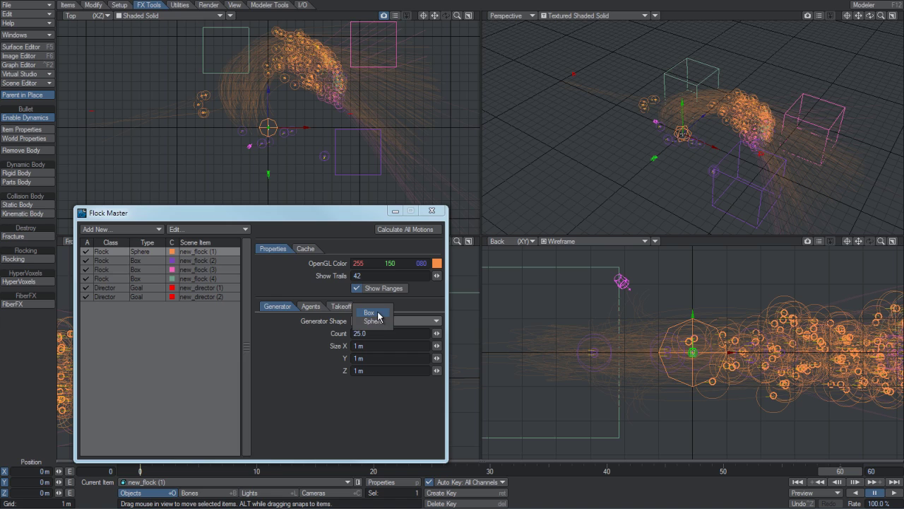
{"action": "left_click", "coordinate": [293, 349]}
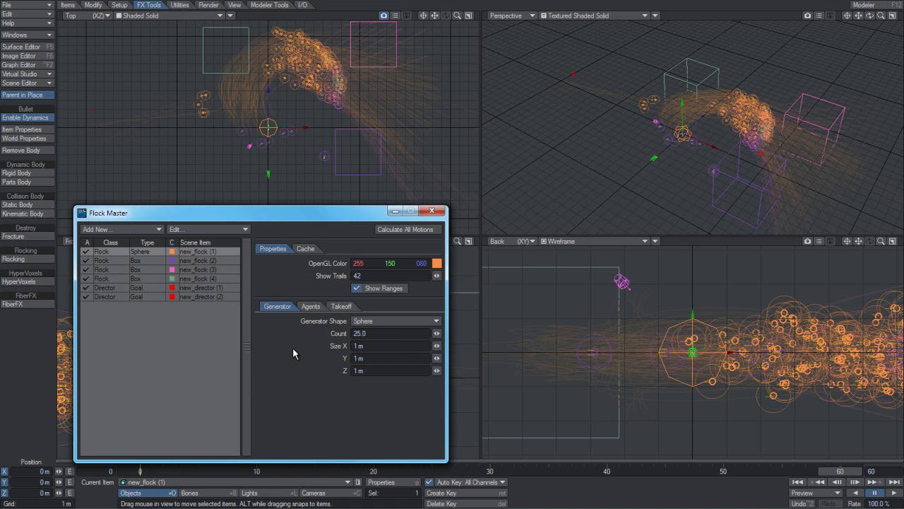
Step: Review the first flock's agent behavior presets, keep Generic, and raise the agents' Range to 778 mm
{"action": "left_click", "coordinate": [311, 306]}
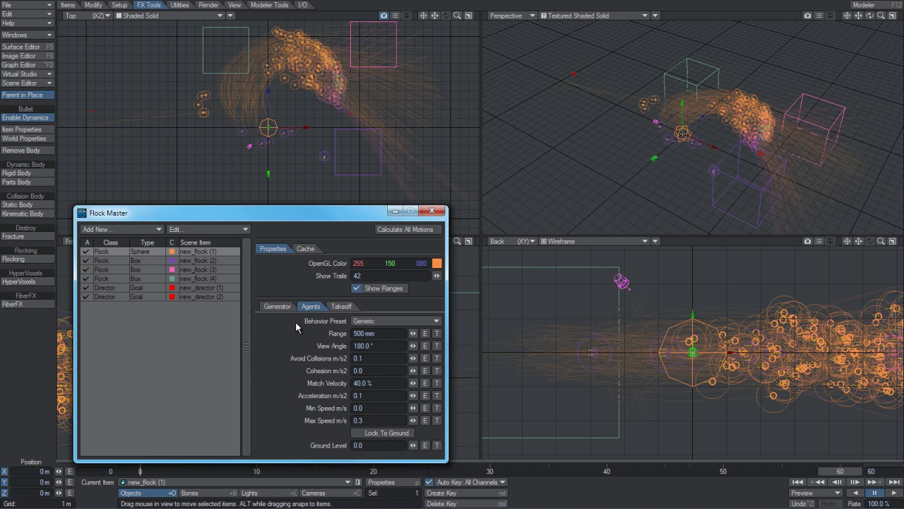
{"action": "left_click", "coordinate": [371, 323]}
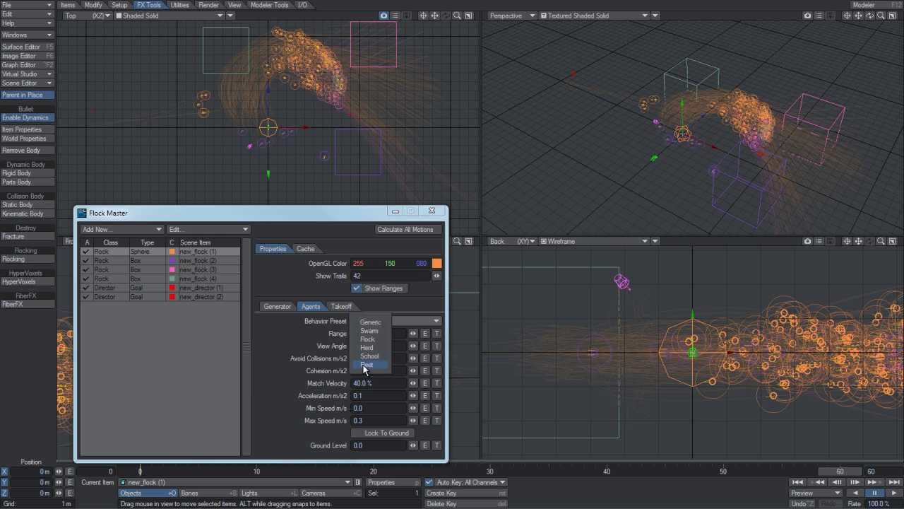
{"action": "left_click", "coordinate": [286, 325]}
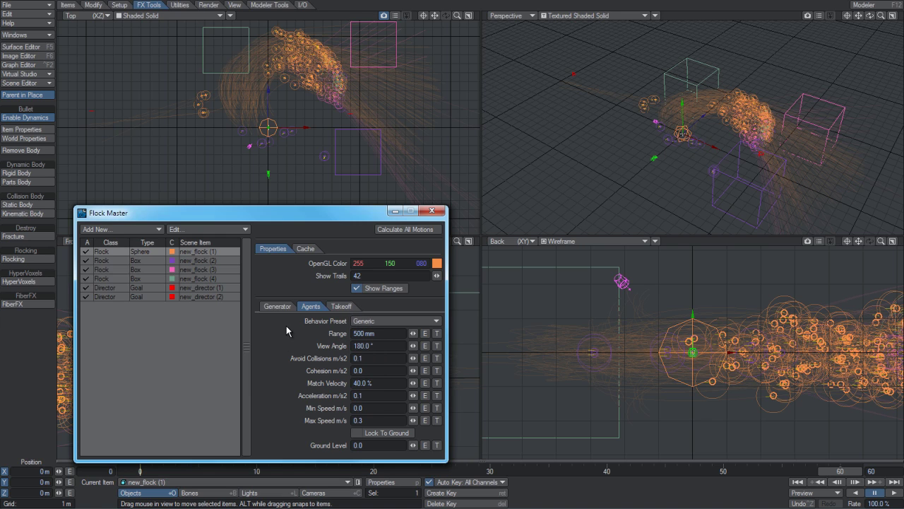
{"action": "left_click_drag", "start_coordinate": [413, 332], "coordinate": [417, 332]}
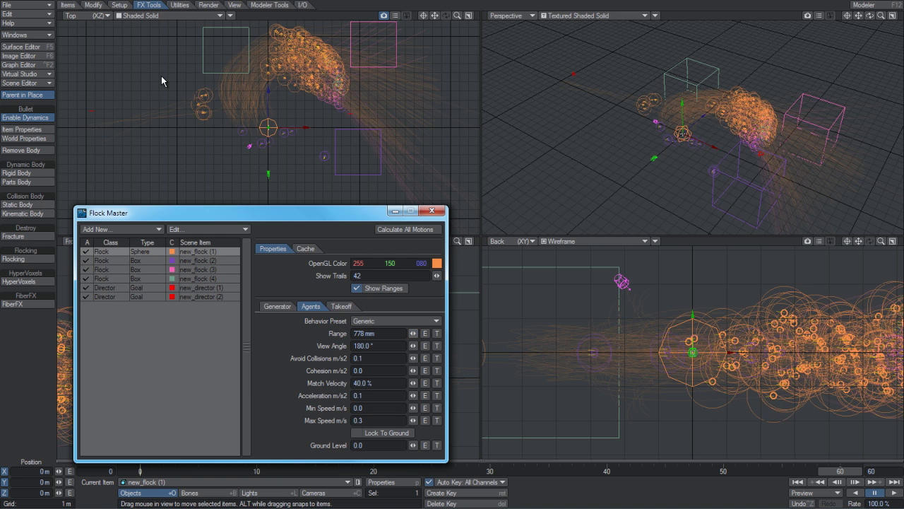
{"action": "left_click", "coordinate": [368, 333]}
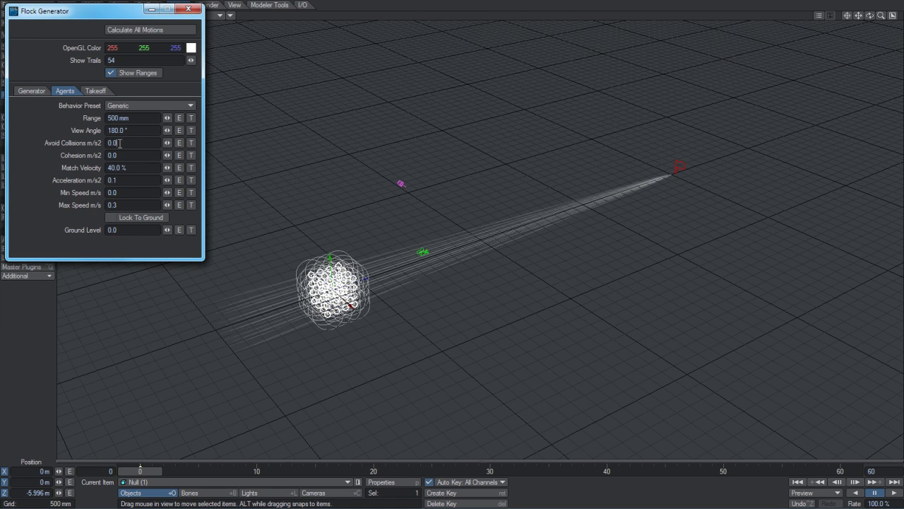
Step: Set the white flock's Avoid Collisions to 0.1 m/s2, recalculate all motions, and preview the movement along the timeline
{"action": "left_click", "coordinate": [121, 156]}
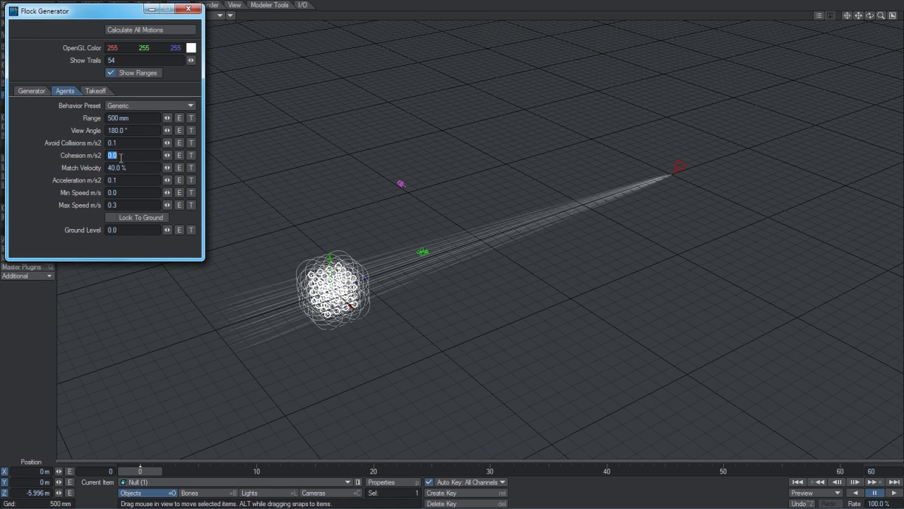
{"action": "left_click", "coordinate": [141, 33]}
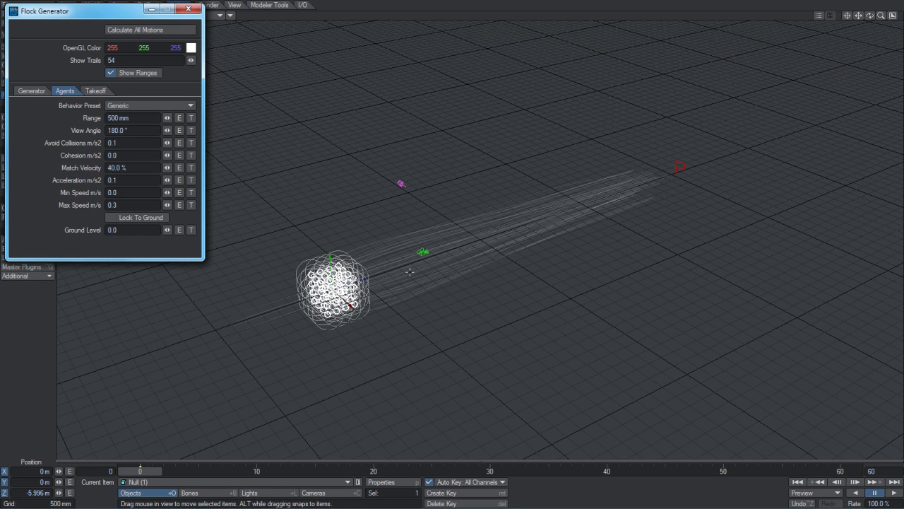
{"action": "left_click_drag", "start_coordinate": [151, 471], "coordinate": [791, 472]}
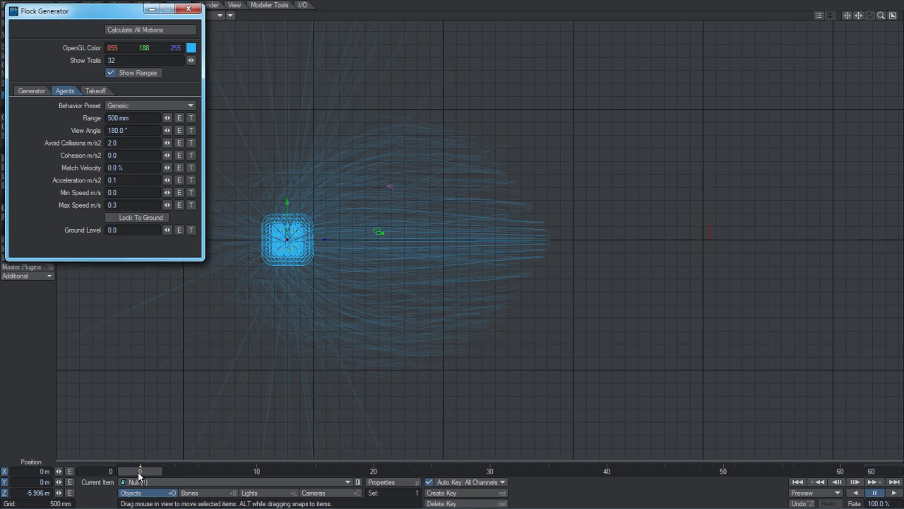
Step: Set the blue flock's Cohesion to 4 m/s2 and recalculate all motions
{"action": "mouse_move", "coordinate": [139, 471]}
{"action": "left_mouse_down"}
{"action": "mouse_move", "coordinate": [806, 471]}
{"action": "mouse_move", "coordinate": [140, 475]}
{"action": "left_mouse_up"}
{"action": "left_click", "coordinate": [111, 155]}
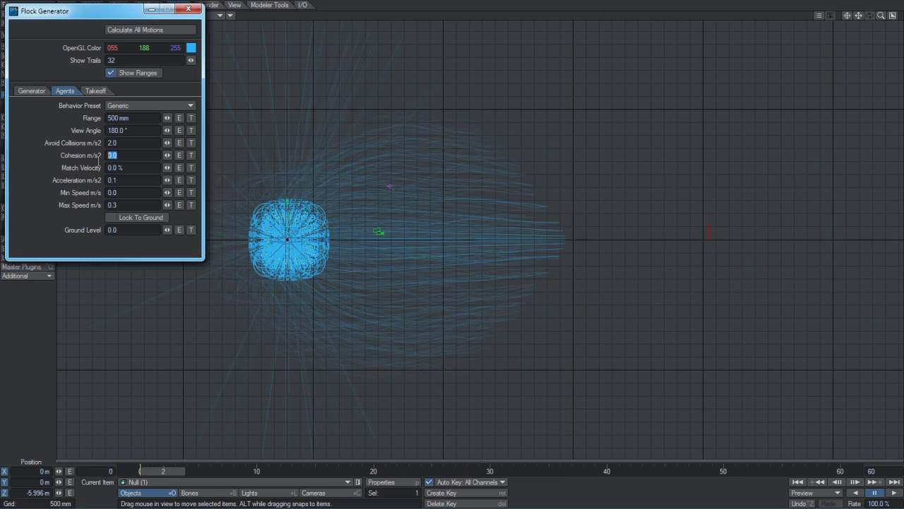
{"action": "type", "text": "4"}
{"action": "key", "text": "Tab"}
{"action": "left_click", "coordinate": [158, 31]}
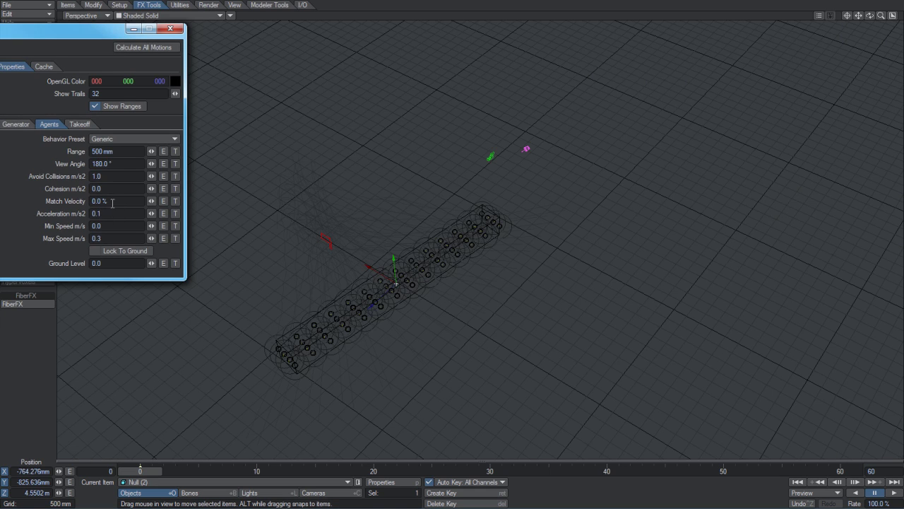
Step: Set the black flock's Match Velocity to 0 % and preview its motion from frame 0
{"action": "left_click", "coordinate": [112, 204]}
{"action": "type", "text": "0"}
{"action": "mouse_move", "coordinate": [139, 472]}
{"action": "left_mouse_down"}
{"action": "mouse_move", "coordinate": [525, 471]}
{"action": "mouse_move", "coordinate": [140, 471]}
{"action": "left_mouse_up"}
Step: Set the black flock's Match Velocity to 90 %, recalculate all motions, and preview the movement along the timeline
{"action": "left_click", "coordinate": [99, 200]}
{"action": "type", "text": "90"}
{"action": "key", "text": "Tab"}
{"action": "left_click", "coordinate": [151, 47]}
{"action": "left_click_drag", "start_coordinate": [138, 472], "coordinate": [502, 471]}
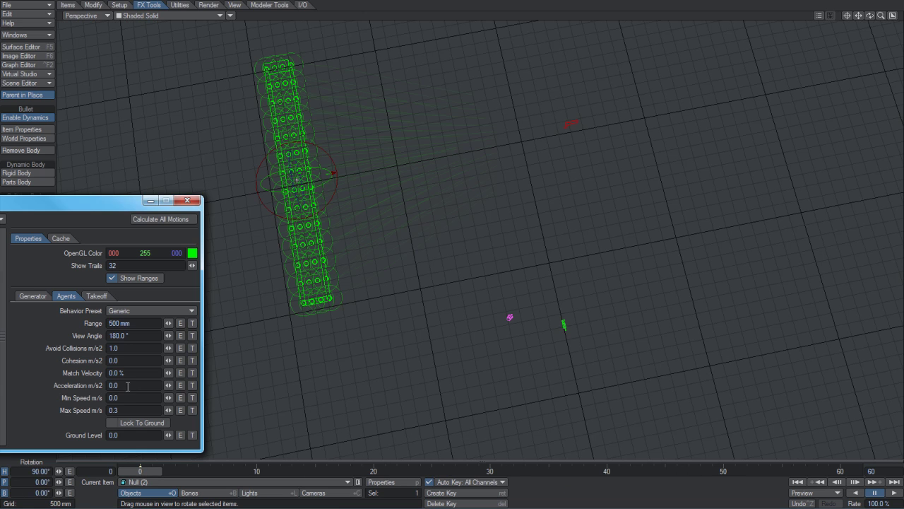
Step: Set the green flock's Acceleration to 0 m/s2 and preview its motion along the timeline
{"action": "left_click", "coordinate": [110, 385]}
{"action": "type", "text": "0"}
{"action": "left_click_drag", "start_coordinate": [141, 472], "coordinate": [665, 472]}
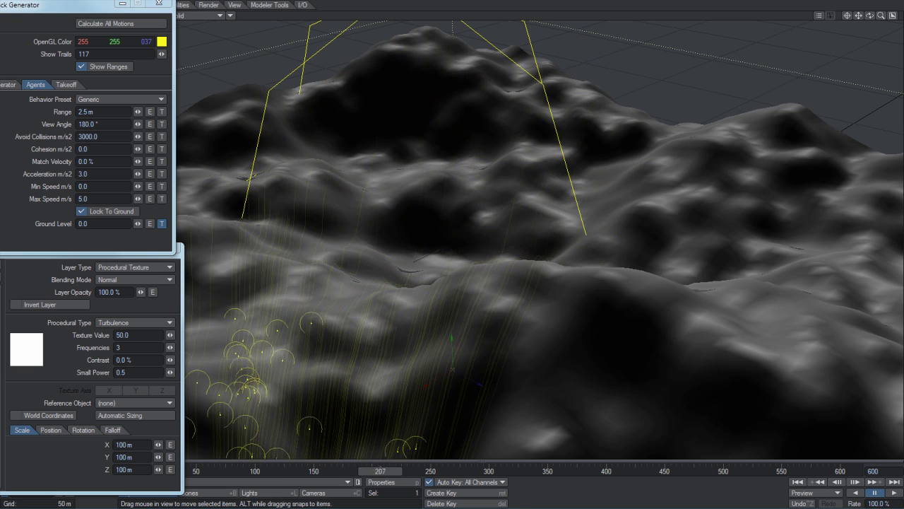
Step: Preview the yellow flock's descent over the terrain and open the texture driving its Ground Level
{"action": "left_click_drag", "start_coordinate": [380, 471], "coordinate": [189, 475]}
{"action": "left_click", "coordinate": [161, 225]}
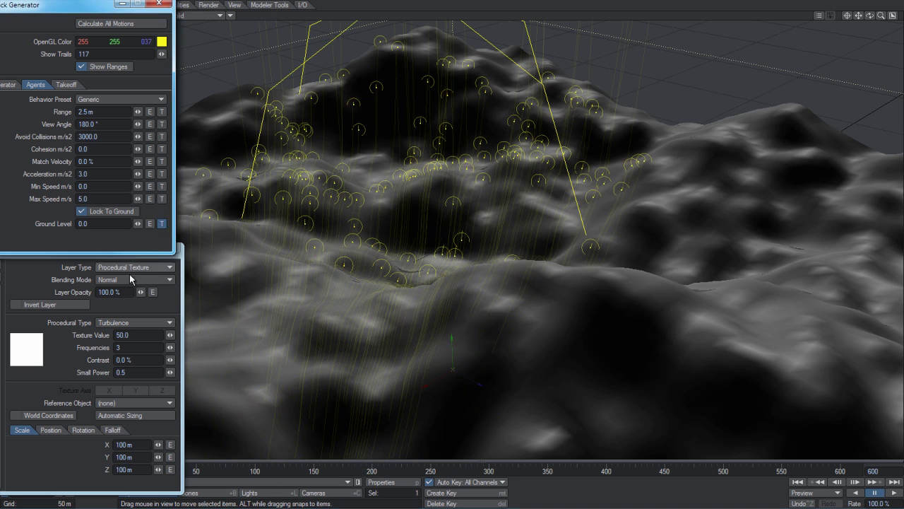
Step: Compare the yellow flock's Ground Level texture with the Turbulence texture in the Mesh terrain's displacement map, and close the terrain's settings
{"action": "left_click", "coordinate": [66, 343]}
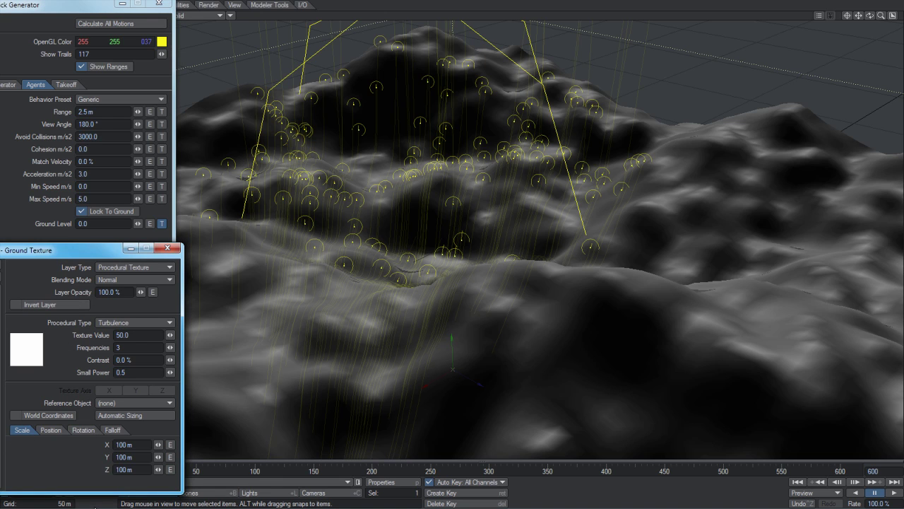
{"action": "left_click_drag", "start_coordinate": [109, 250], "coordinate": [96, 191]}
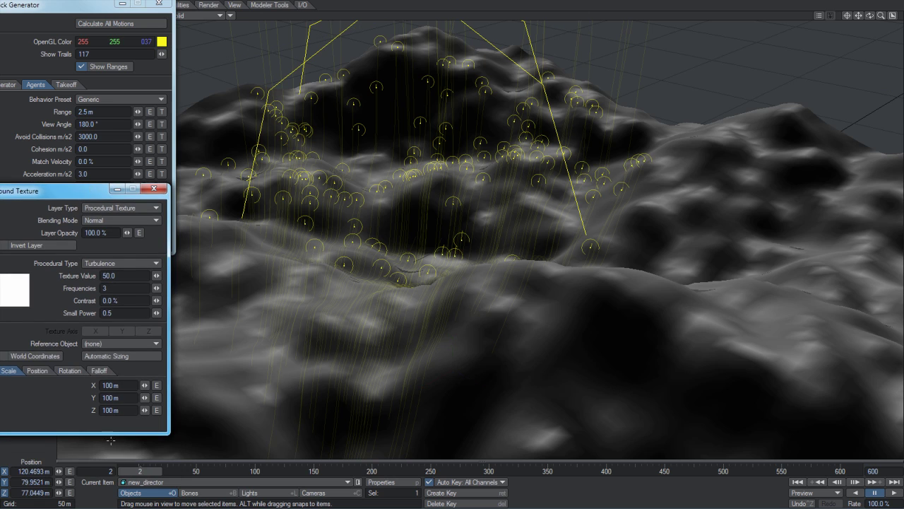
{"action": "left_click", "coordinate": [379, 483]}
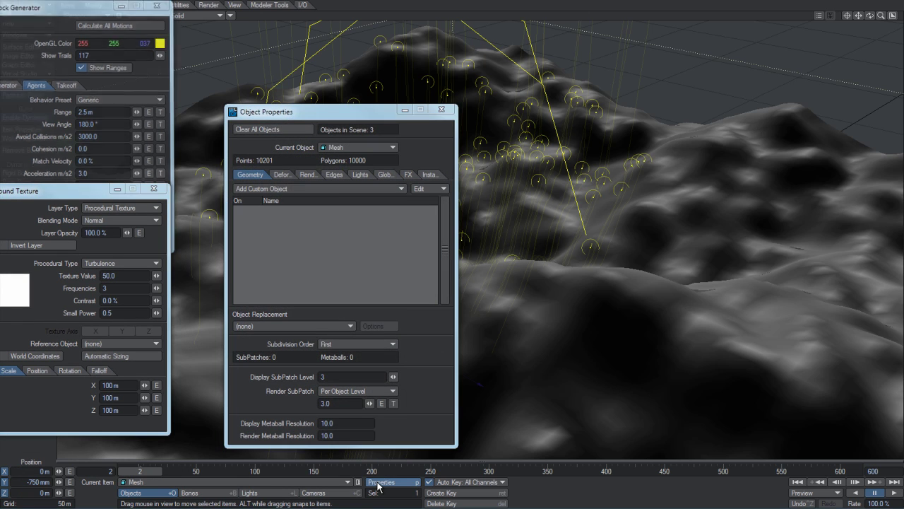
{"action": "left_click", "coordinate": [281, 175]}
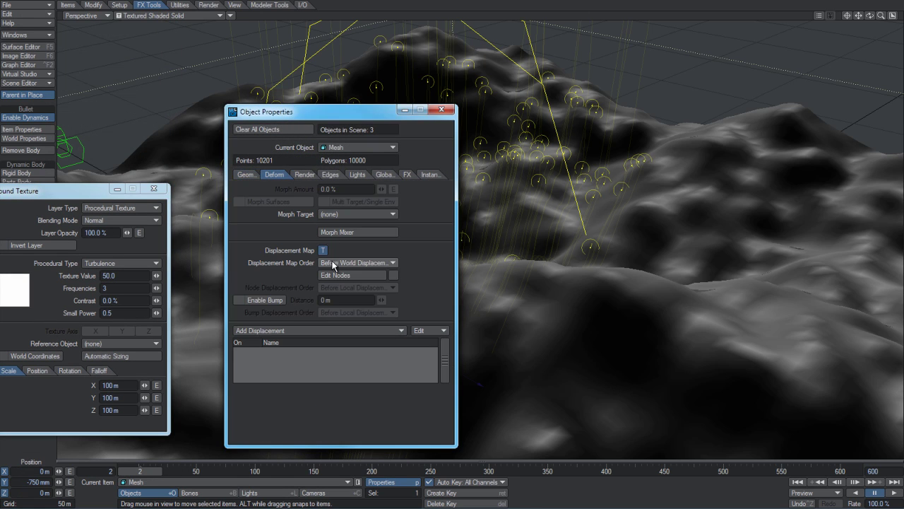
{"action": "left_click", "coordinate": [323, 251]}
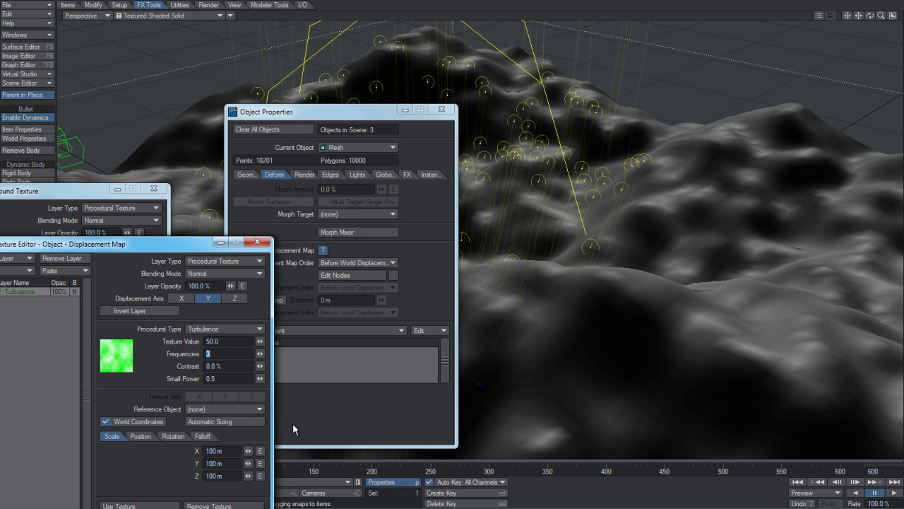
{"action": "left_click", "coordinate": [259, 241]}
{"action": "left_click", "coordinate": [441, 109]}
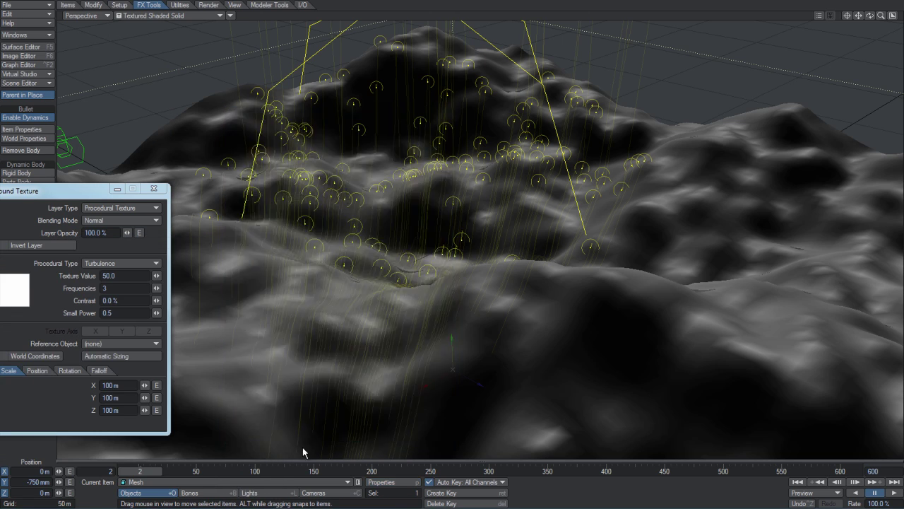
Step: Preview the yellow flock's motion over the terrain along the timeline and inspect its trails from above
{"action": "left_click_drag", "start_coordinate": [139, 471], "coordinate": [502, 471]}
{"action": "left_click", "coordinate": [136, 471]}
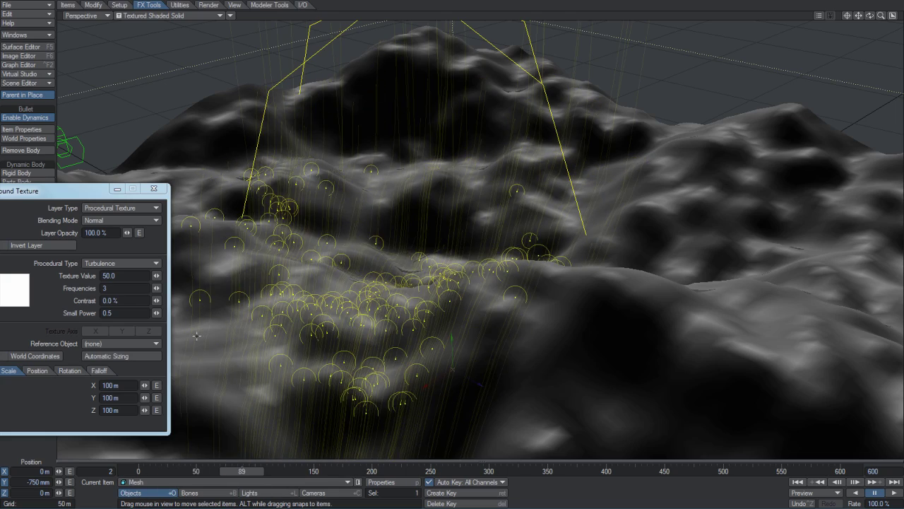
{"action": "left_click_drag", "start_coordinate": [216, 295], "coordinate": [429, 211], "text": "alt"}
{"action": "scroll", "coordinate": [259, 302], "scroll_direction": "down", "scroll_amount": 3}
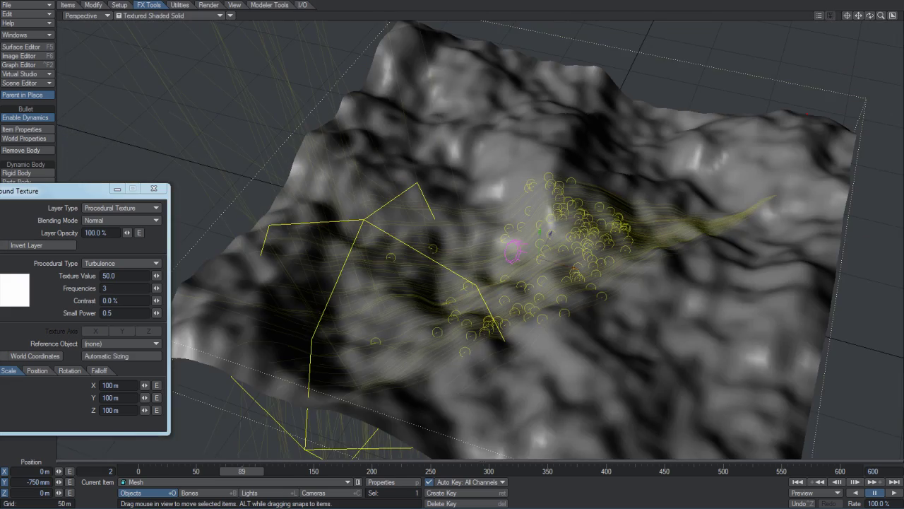
{"action": "left_click_drag", "start_coordinate": [297, 233], "coordinate": [338, 258], "text": "alt"}
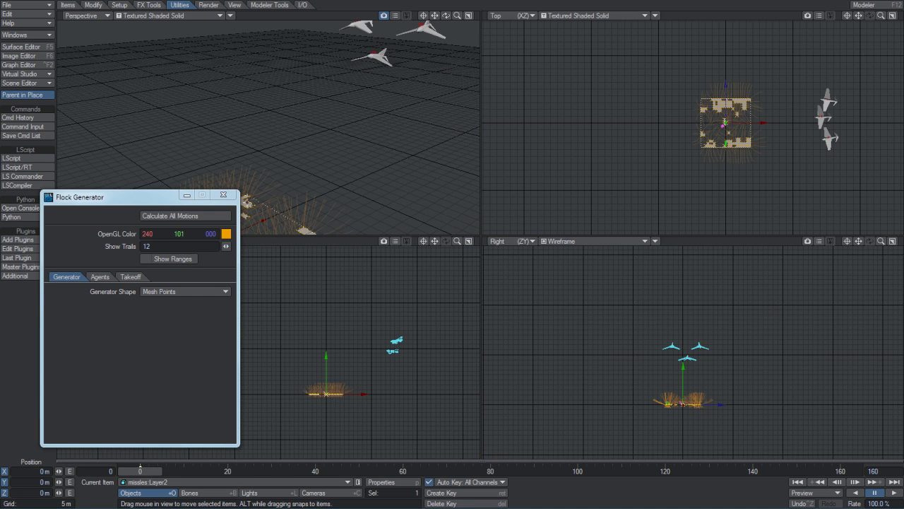
Step: Review the missile flock's Mesh Points generator shape and its Use Normals takeoff option, and preview the launch along the timeline
{"action": "left_click_drag", "start_coordinate": [164, 198], "coordinate": [540, 77]}
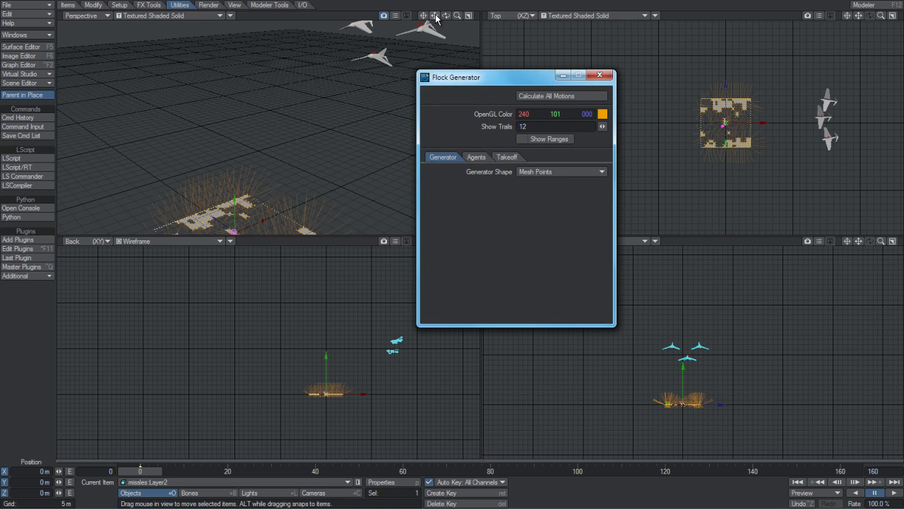
{"action": "left_click_drag", "start_coordinate": [434, 16], "coordinate": [432, 254]}
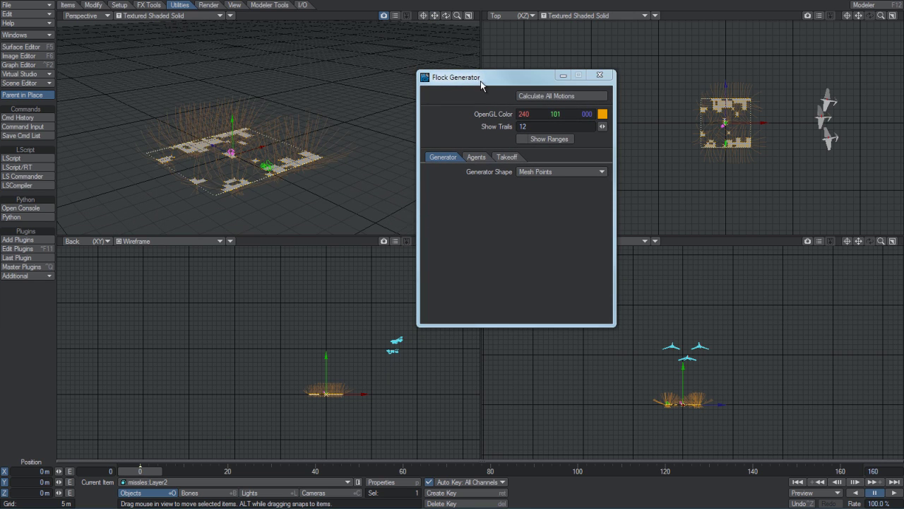
{"action": "left_click", "coordinate": [543, 178]}
{"action": "left_click", "coordinate": [549, 175]}
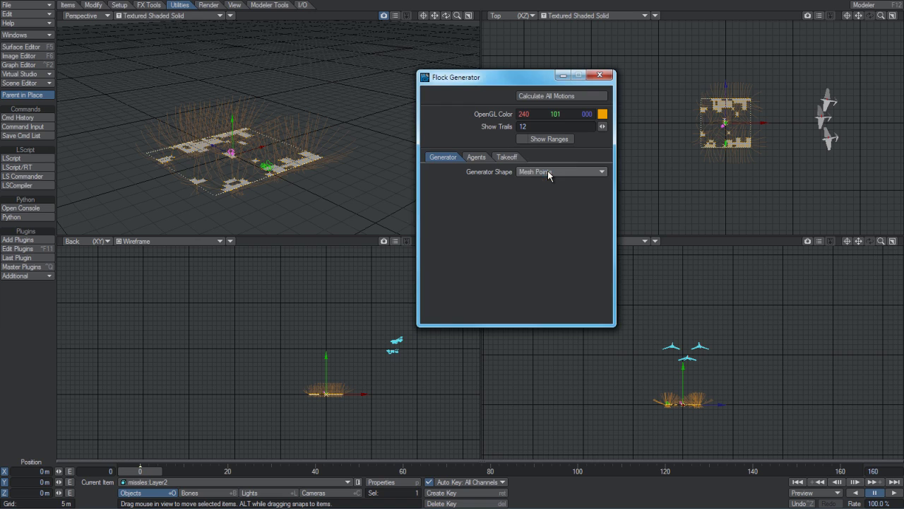
{"action": "left_click", "coordinate": [507, 158]}
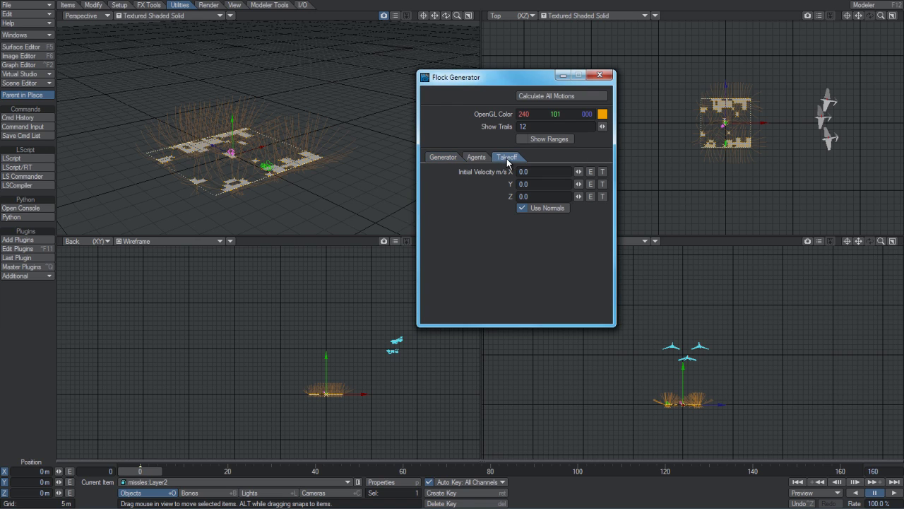
{"action": "left_click", "coordinate": [535, 209]}
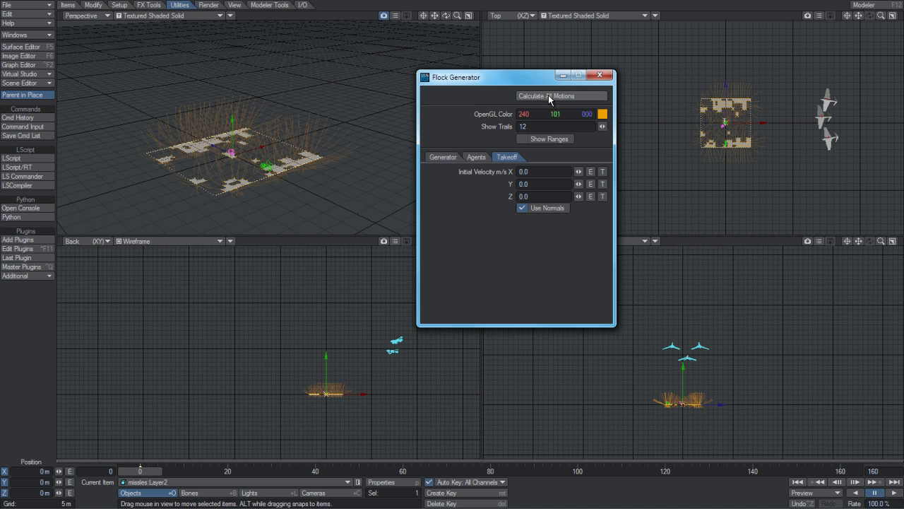
{"action": "left_click_drag", "start_coordinate": [458, 16], "coordinate": [434, 34]}
{"action": "left_click_drag", "start_coordinate": [140, 472], "coordinate": [276, 472]}
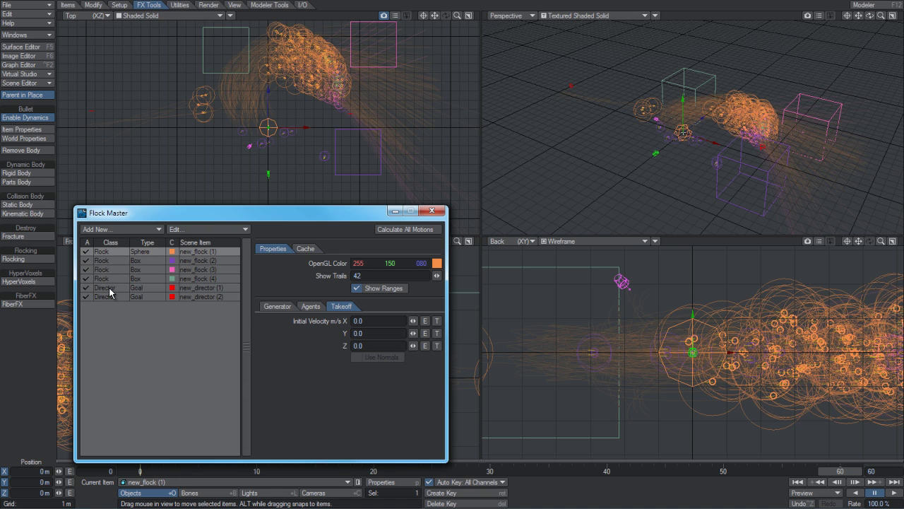
Step: Set the OpenGL Color of new_director (1) to 255, 230, 0 and its Director Type to Avoid
{"action": "left_click", "coordinate": [111, 288]}
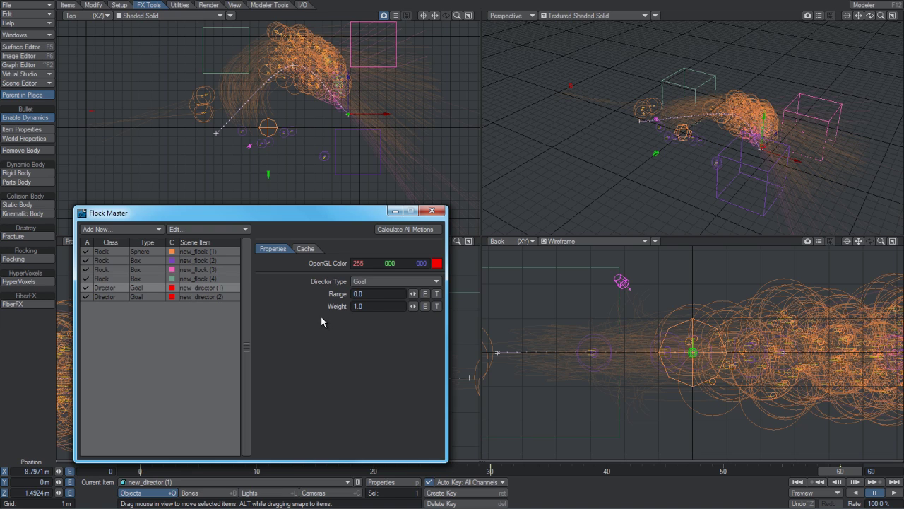
{"action": "left_click", "coordinate": [387, 280]}
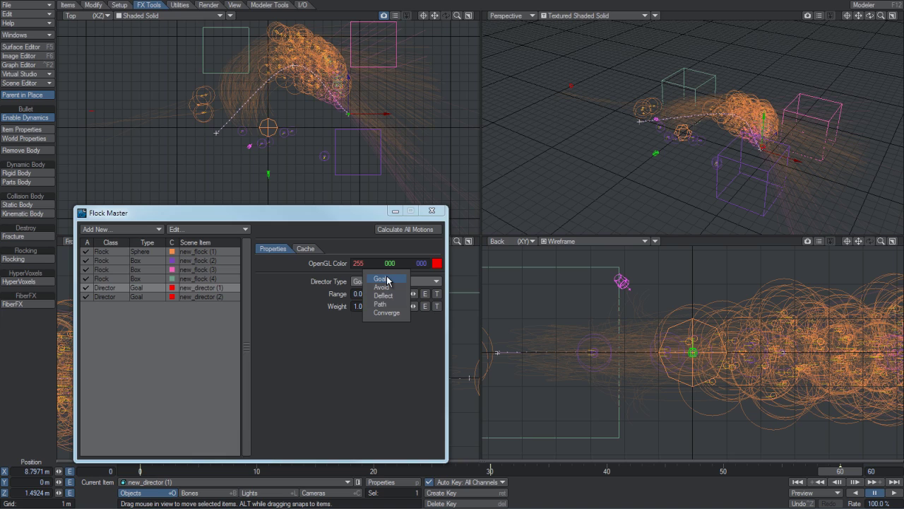
{"action": "left_click", "coordinate": [385, 280]}
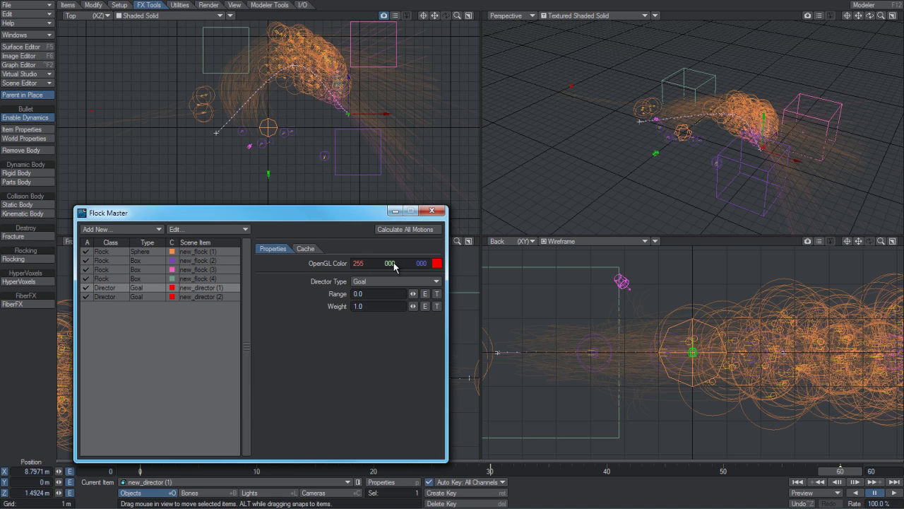
{"action": "left_click_drag", "start_coordinate": [389, 263], "coordinate": [552, 263]}
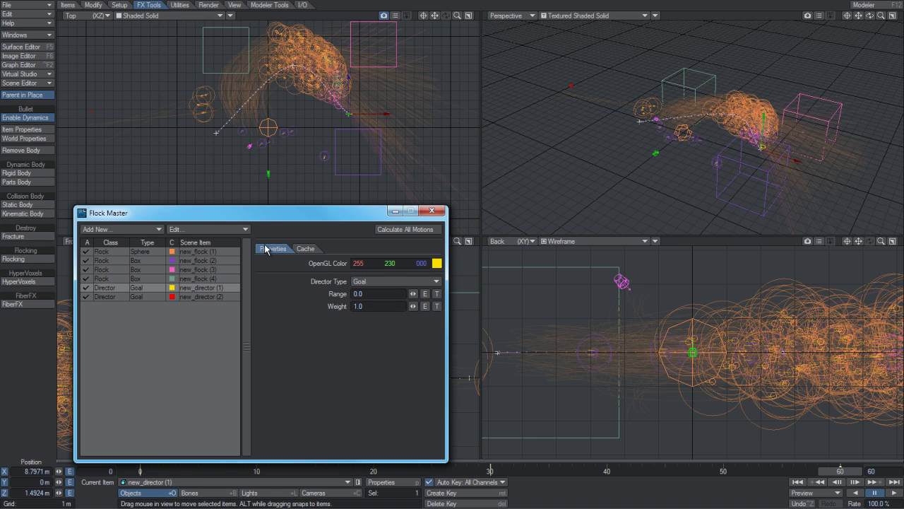
{"action": "left_click", "coordinate": [371, 283]}
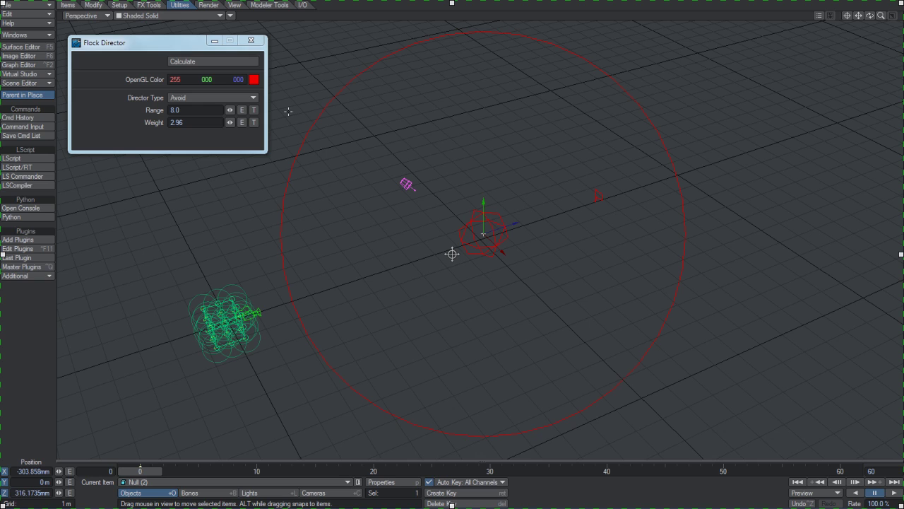
Step: Keep the Null (2) director set to Avoid, recalculate the green flock's motion, and preview it along the timeline
{"action": "left_click", "coordinate": [172, 96]}
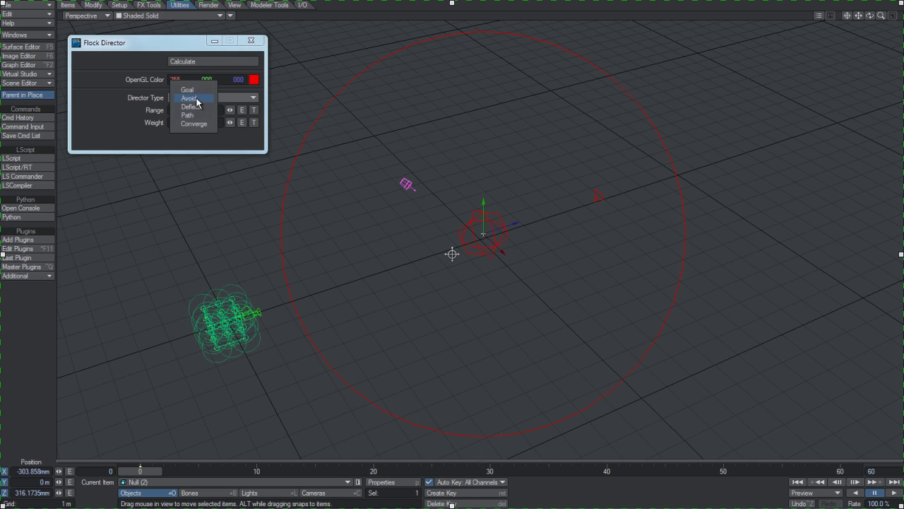
{"action": "left_click", "coordinate": [197, 102]}
{"action": "left_click", "coordinate": [241, 316]}
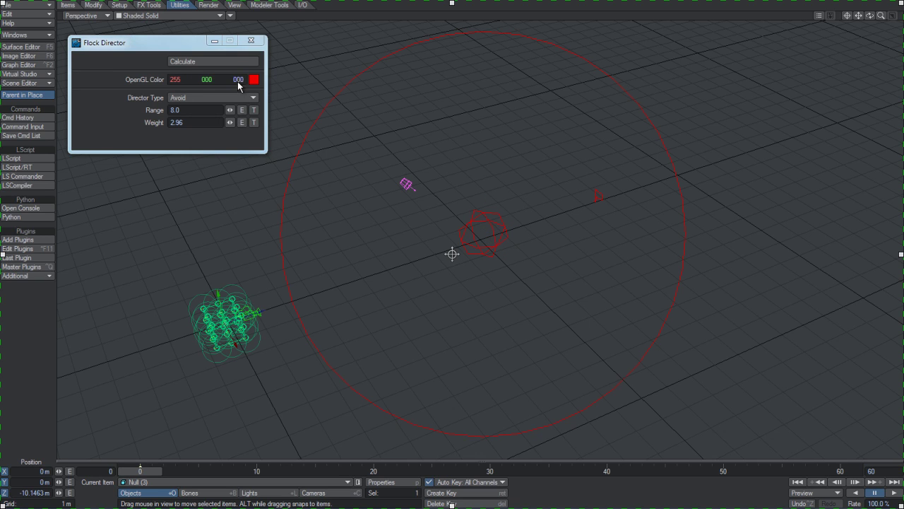
{"action": "left_click", "coordinate": [229, 61]}
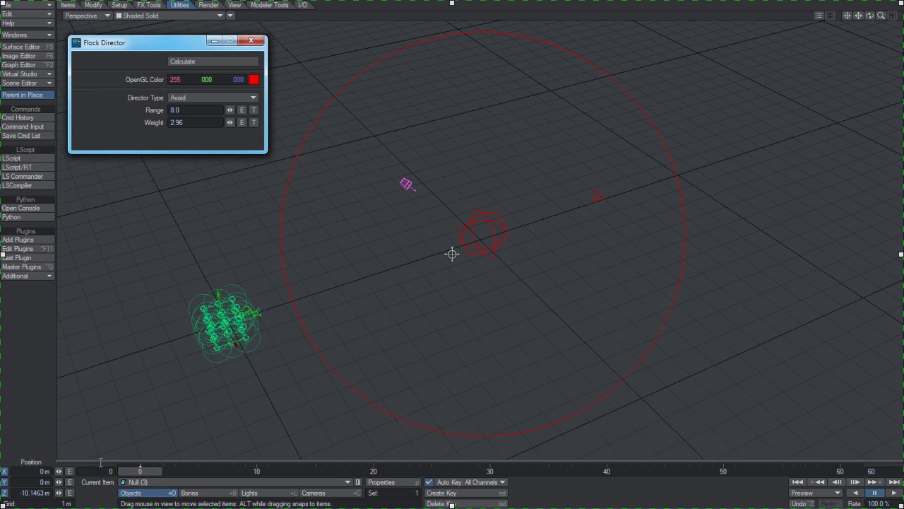
{"action": "left_click_drag", "start_coordinate": [140, 471], "coordinate": [304, 470]}
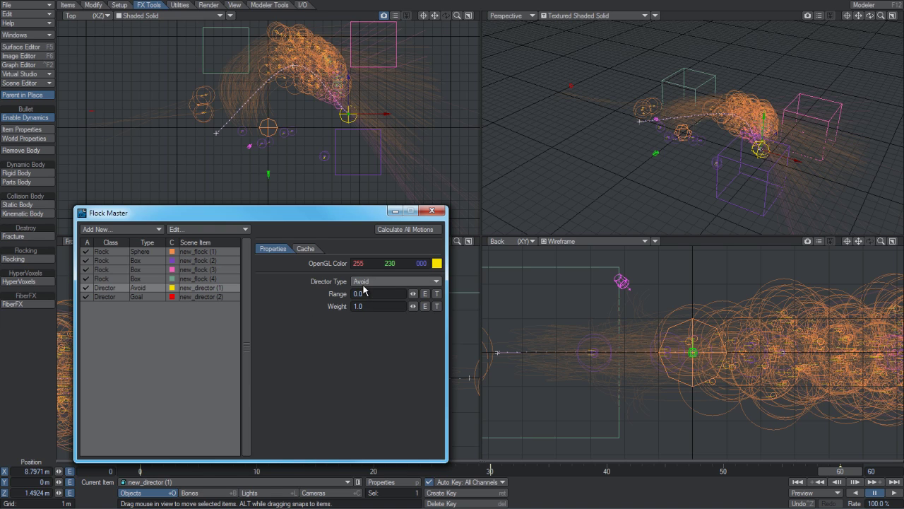
Step: Set the Director Type of new_director (1) to Deflect
{"action": "left_click", "coordinate": [380, 281]}
{"action": "left_click", "coordinate": [370, 291]}
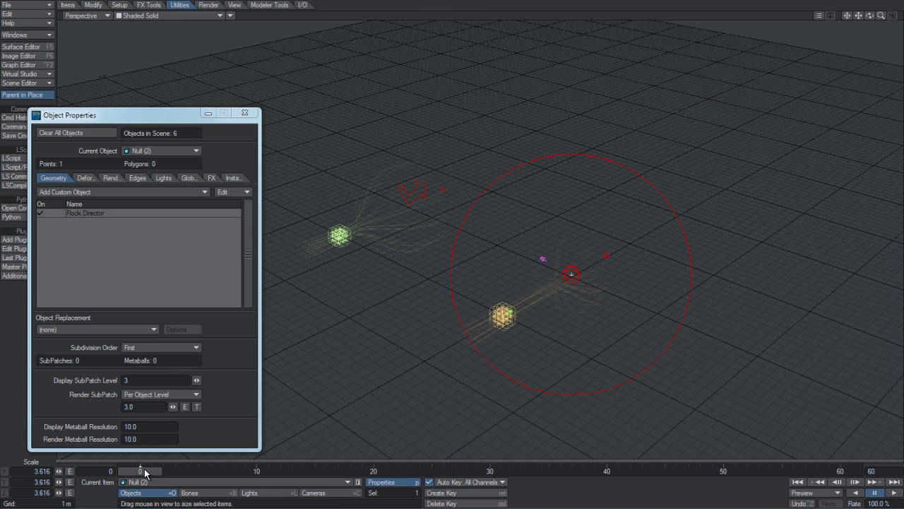
Step: Preview the two flocks approaching their directors, and open each director's settings for comparison
{"action": "left_click_drag", "start_coordinate": [144, 468], "coordinate": [396, 471]}
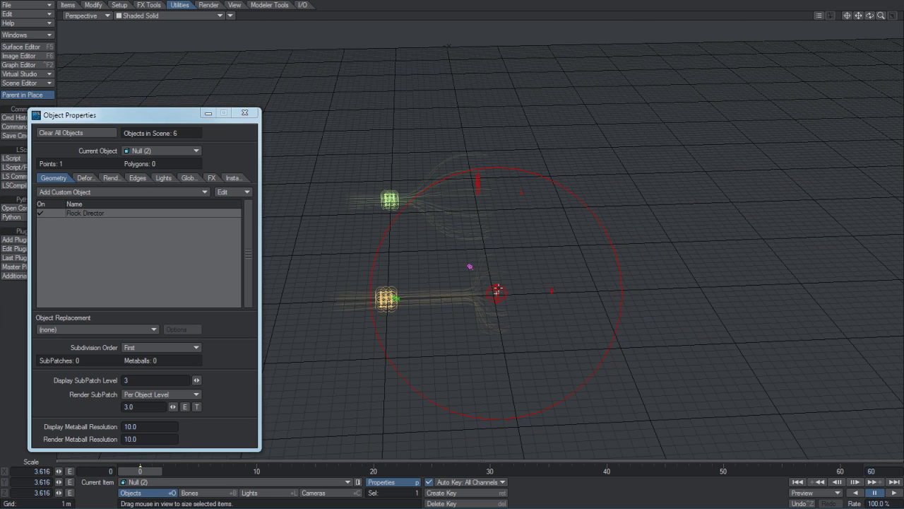
{"action": "double_click", "coordinate": [122, 208]}
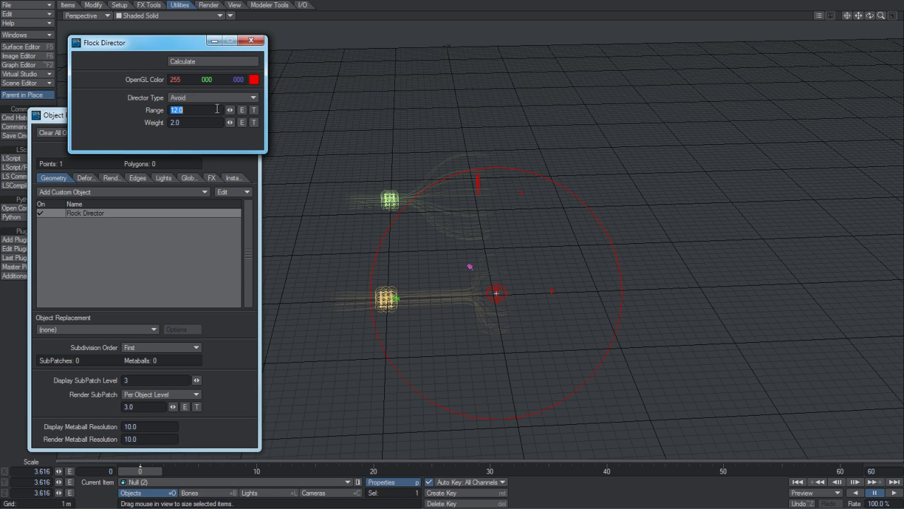
{"action": "left_click", "coordinate": [475, 182]}
{"action": "double_click", "coordinate": [167, 213]}
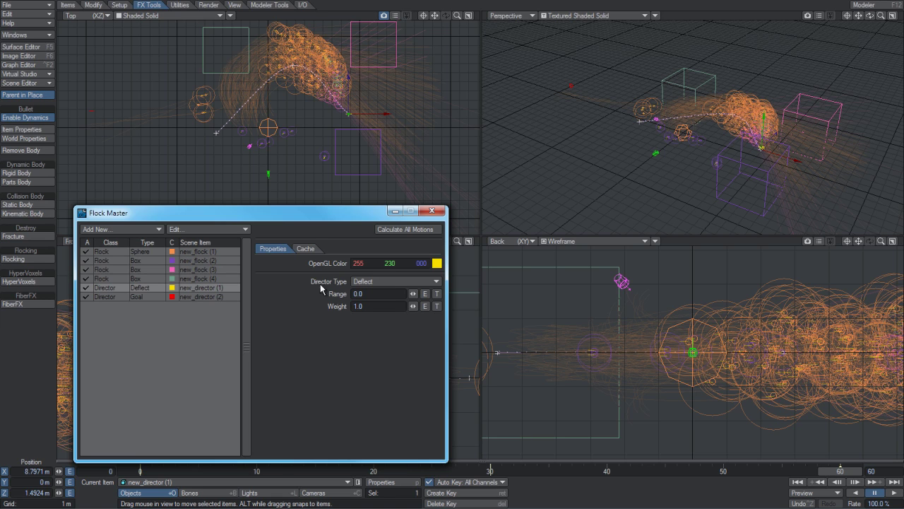
Step: Set the Director Type of new_director (1) to Path
{"action": "left_click", "coordinate": [375, 284]}
{"action": "left_click", "coordinate": [374, 293]}
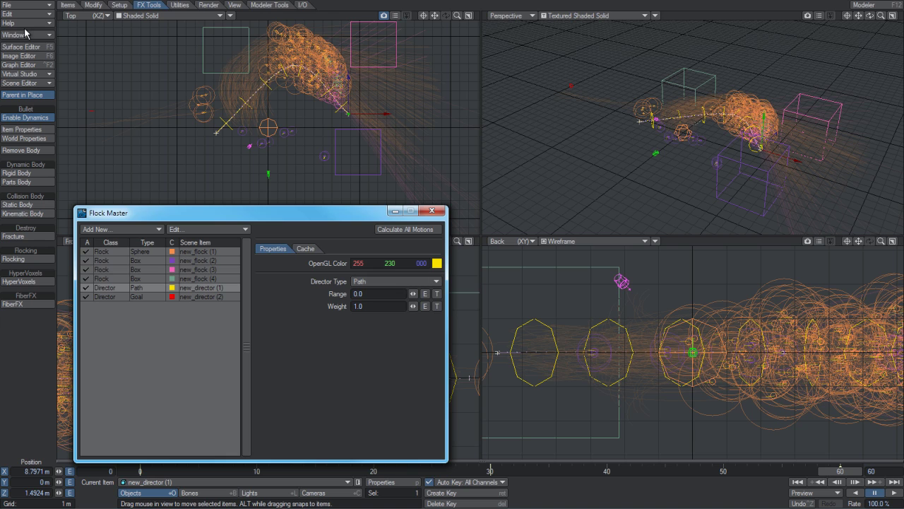
Step: Clear the scene of all flocks and directors
{"action": "left_click", "coordinate": [33, 6]}
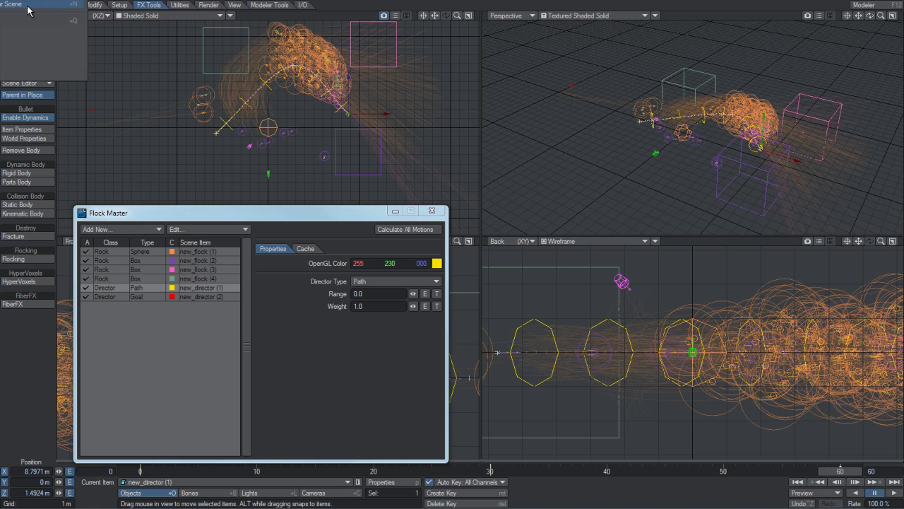
{"action": "left_click", "coordinate": [32, 6]}
{"action": "left_click", "coordinate": [265, 69]}
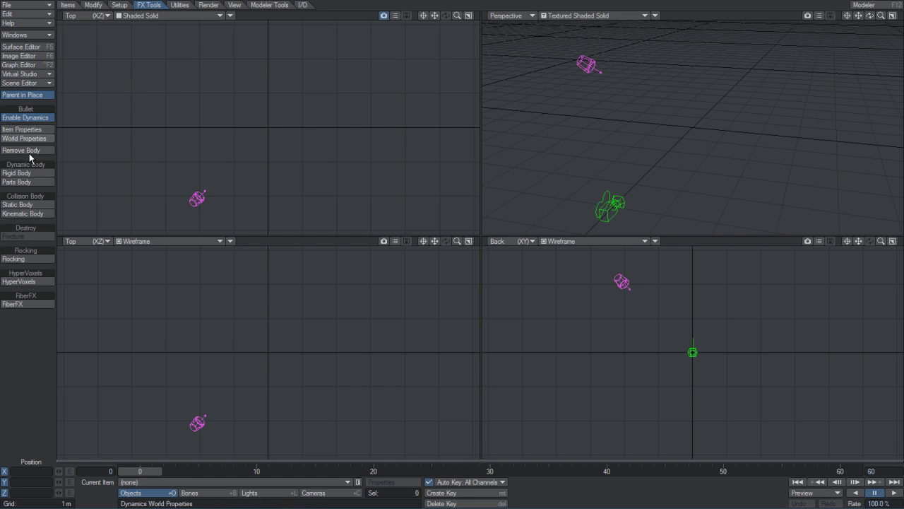
Step: Add a new flock generator to the empty scene from Flock Master, and frame it in the top and perspective views
{"action": "left_click", "coordinate": [18, 260]}
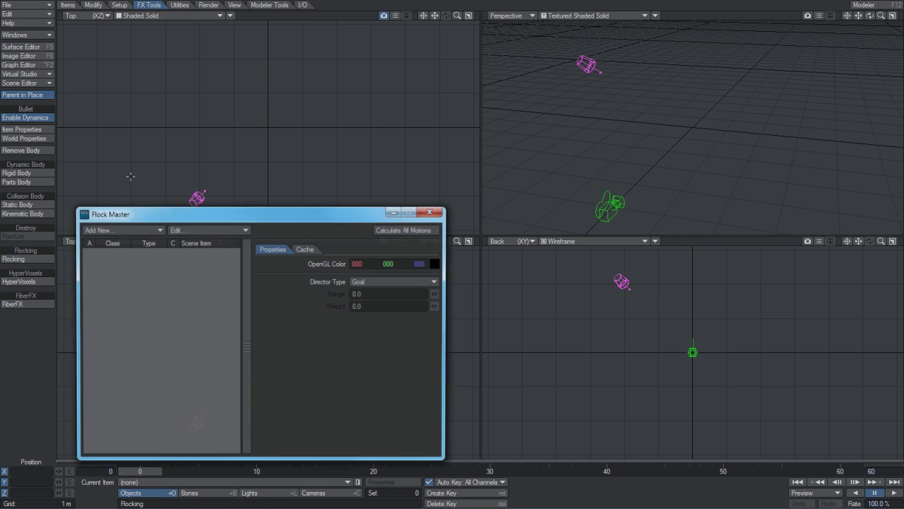
{"action": "left_click", "coordinate": [123, 226]}
{"action": "left_click", "coordinate": [123, 241]}
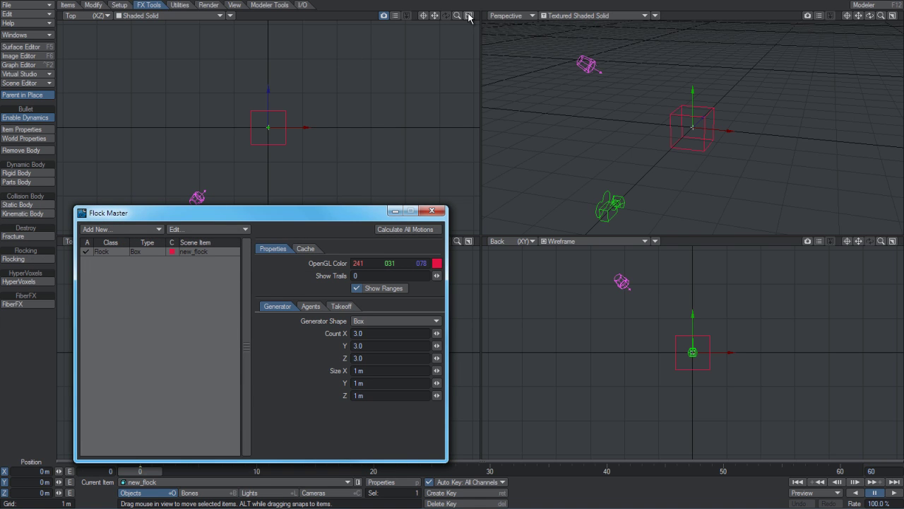
{"action": "left_click_drag", "start_coordinate": [457, 15], "coordinate": [458, 22]}
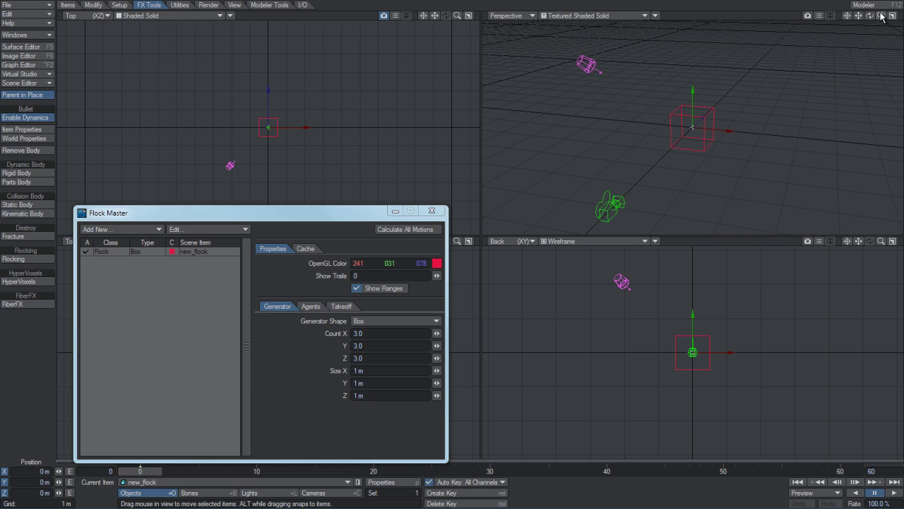
{"action": "left_click_drag", "start_coordinate": [881, 16], "coordinate": [811, 23]}
{"action": "left_click_drag", "start_coordinate": [666, 106], "coordinate": [432, 214]}
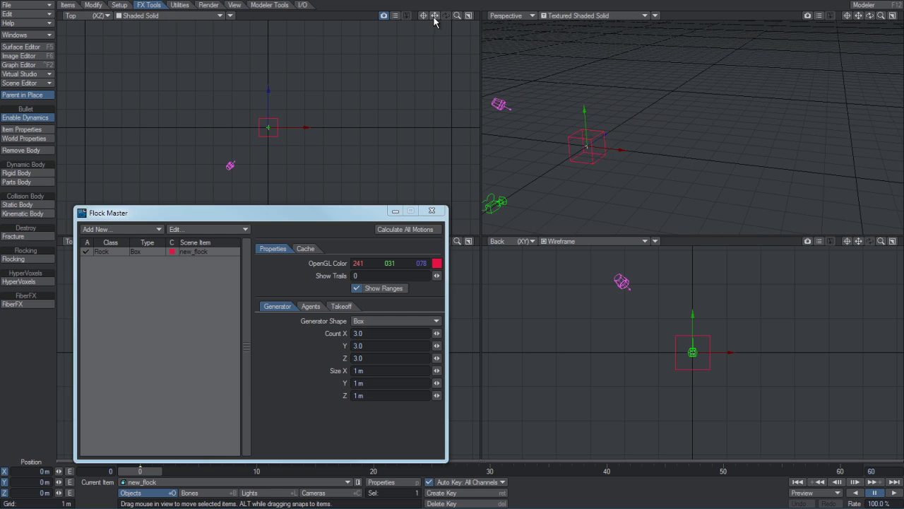
Step: Add a director at about X -3.2 m, Z 2.31 m beside the flock, and set its Director Type to Path
{"action": "left_click_drag", "start_coordinate": [434, 15], "coordinate": [364, 70]}
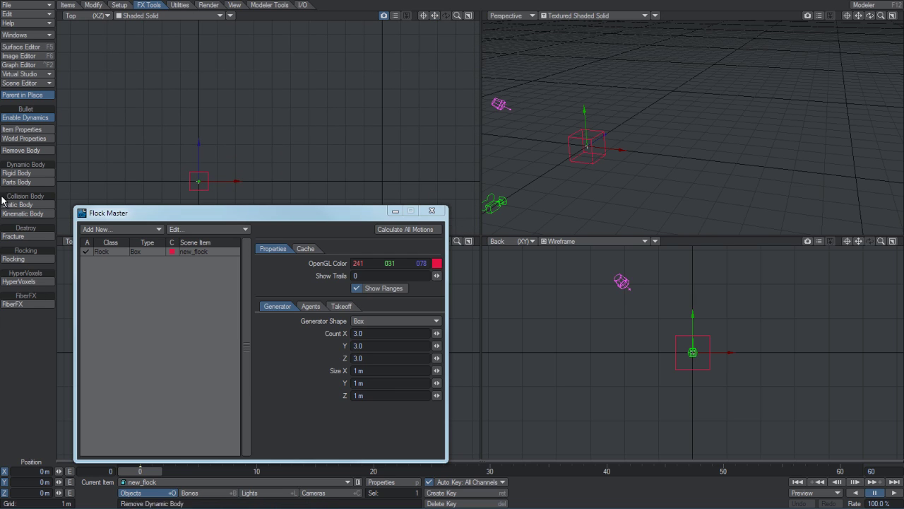
{"action": "left_click", "coordinate": [122, 229]}
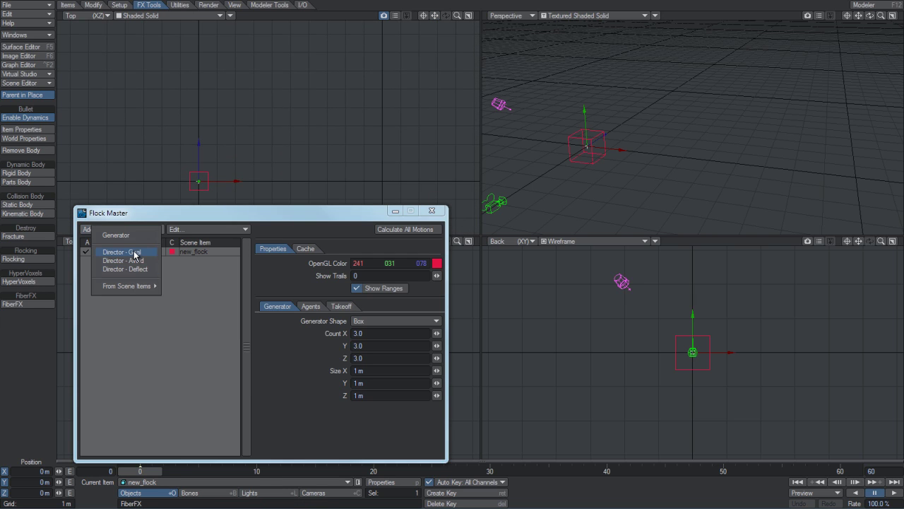
{"action": "left_click", "coordinate": [132, 252]}
{"action": "left_click_drag", "start_coordinate": [199, 181], "coordinate": [140, 139]}
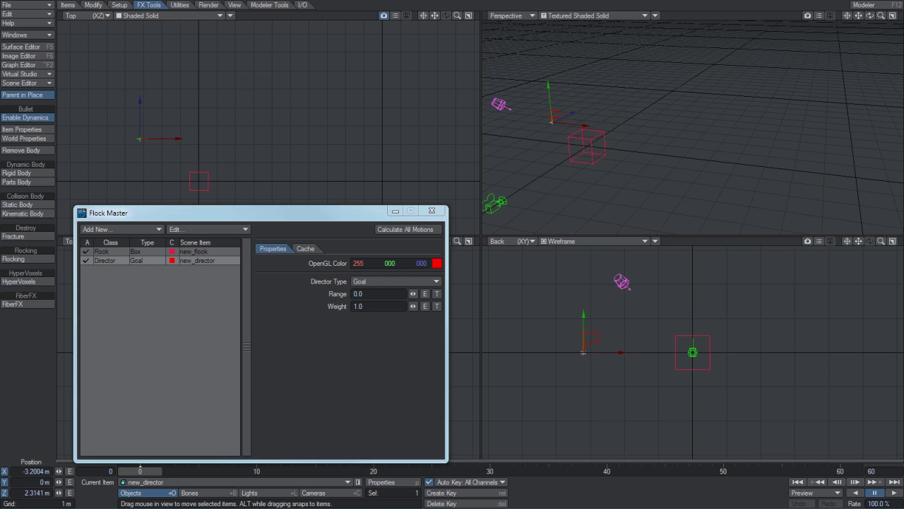
{"action": "left_click", "coordinate": [375, 282]}
{"action": "left_click", "coordinate": [380, 308]}
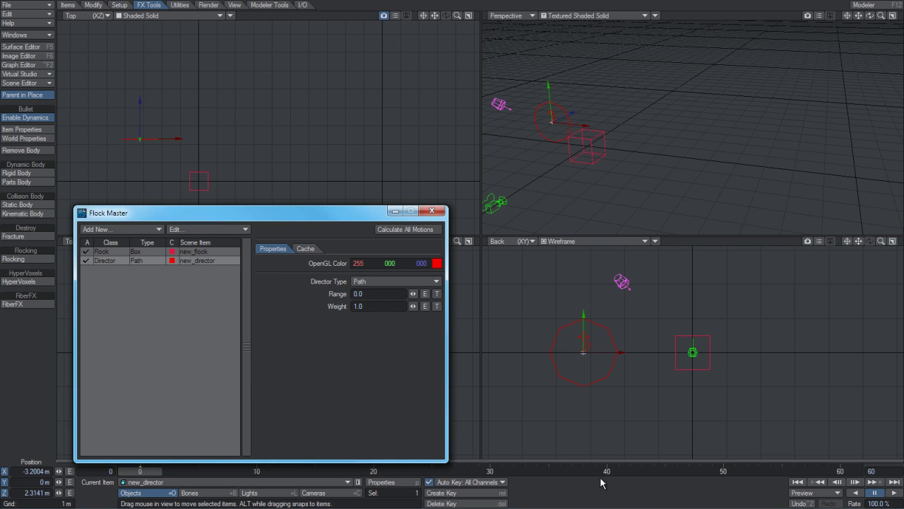
Step: Keyframe the path director to about X 15.8 m, Z 7.07 m at frame 60, and raise it to about Y 5.2 m at frame 30
{"action": "left_click", "coordinate": [262, 196]}
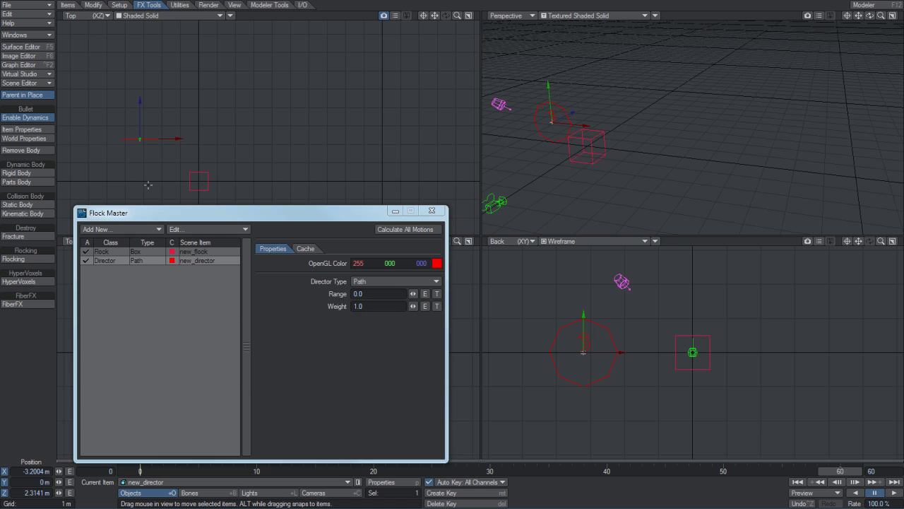
{"action": "left_click_drag", "start_coordinate": [139, 170], "coordinate": [489, 82]}
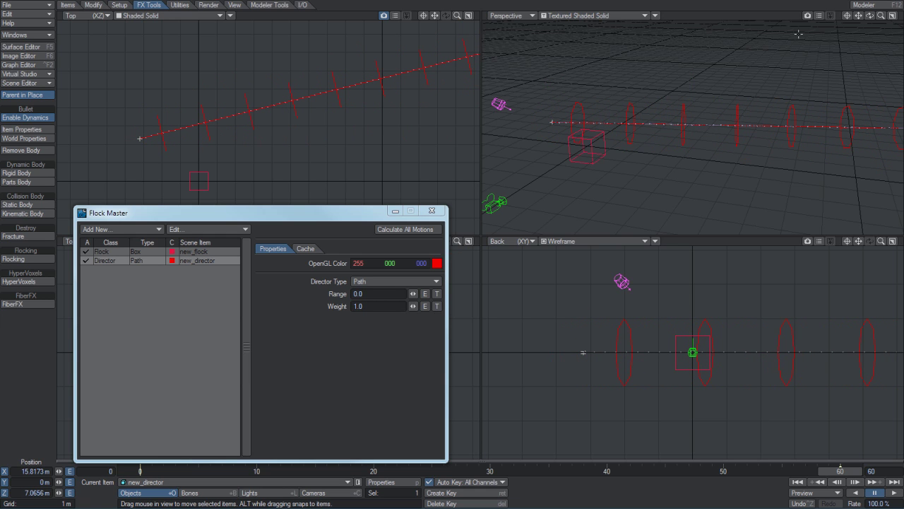
{"action": "left_click_drag", "start_coordinate": [881, 16], "coordinate": [431, 214]}
{"action": "left_click_drag", "start_coordinate": [858, 16], "coordinate": [626, 63]}
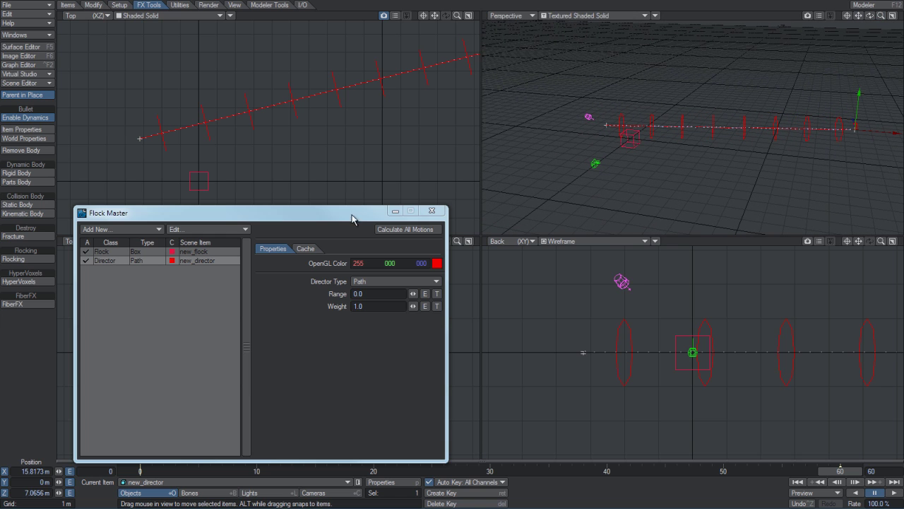
{"action": "left_click", "coordinate": [490, 471]}
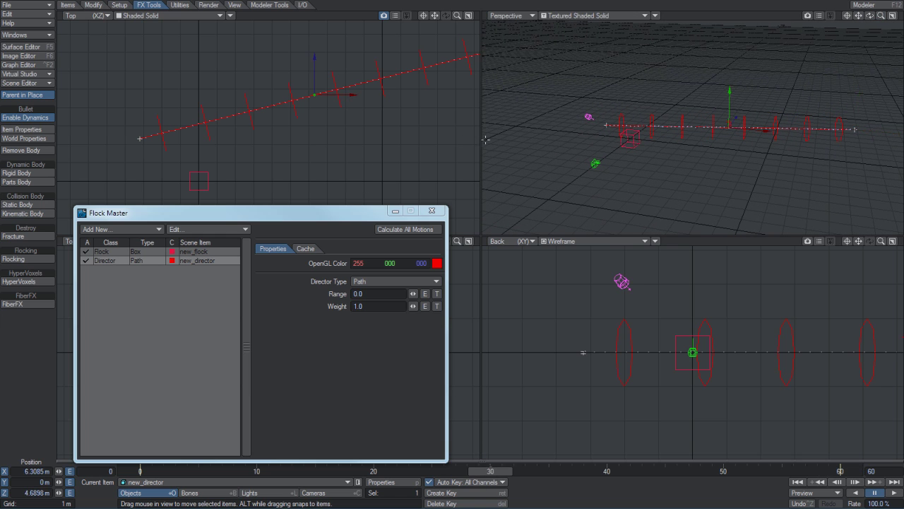
{"action": "left_click_drag", "start_coordinate": [729, 93], "coordinate": [732, 24]}
Step: Scale the director to about 1.35 at frame 30 and about 2.98 at frame 60
{"action": "key", "text": "shift+h"}
{"action": "mouse_move", "coordinate": [430, 194]}
{"action": "left_mouse_down"}
{"action": "mouse_move", "coordinate": [495, 194]}
{"action": "mouse_move", "coordinate": [421, 194]}
{"action": "mouse_move", "coordinate": [443, 194]}
{"action": "left_mouse_up"}
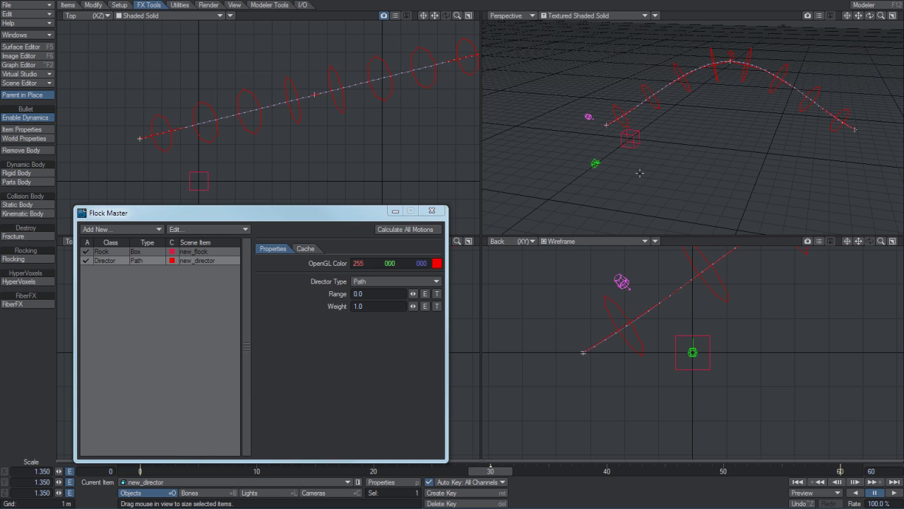
{"action": "left_click_drag", "start_coordinate": [575, 177], "coordinate": [639, 168]}
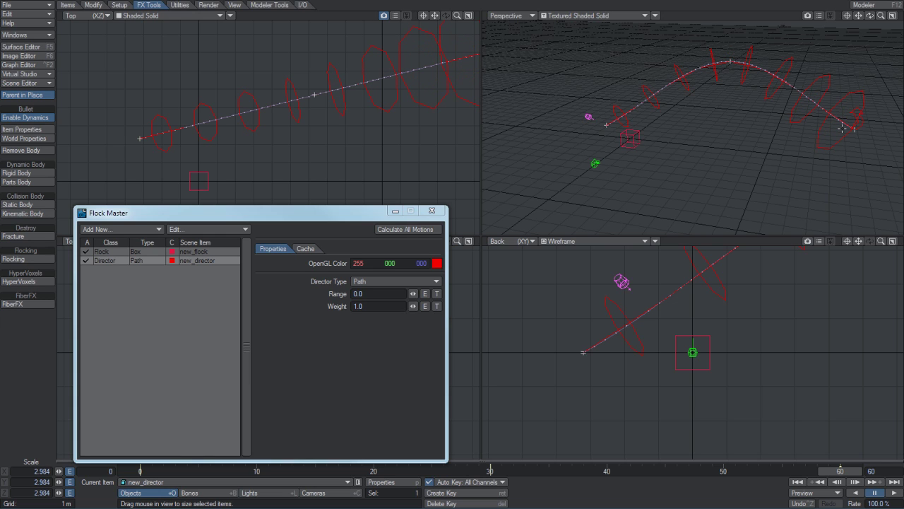
Step: Bend the path horizontally by moving the director at frame 30 to about X 4.26 m, Z 10.64 m
{"action": "left_click_drag", "start_coordinate": [458, 16], "coordinate": [319, 123]}
{"action": "key", "text": "t"}
{"action": "left_click_drag", "start_coordinate": [337, 174], "coordinate": [318, 115]}
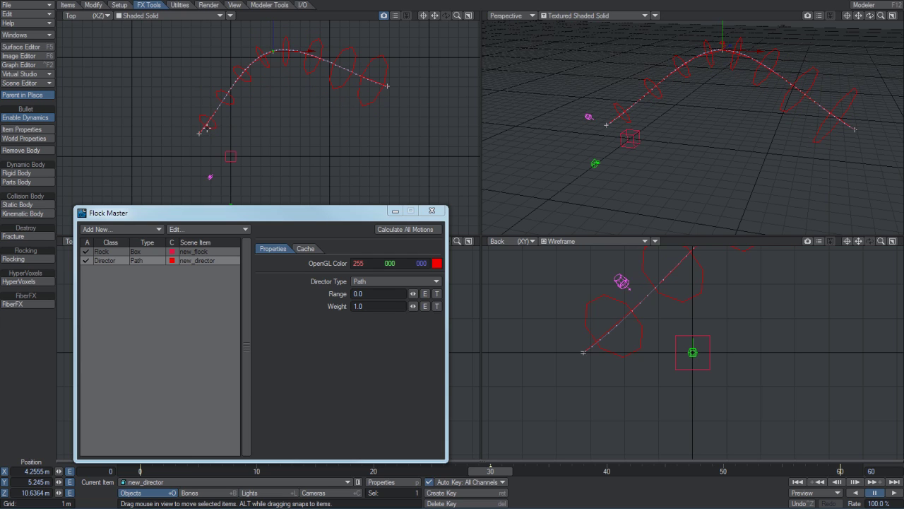
Step: Move new_flock to about X -4.5 m, Z 0.11 m, before the start of the path, and calculate all motions
{"action": "left_click", "coordinate": [197, 251]}
{"action": "left_click_drag", "start_coordinate": [231, 156], "coordinate": [186, 155]}
{"action": "left_click_drag", "start_coordinate": [543, 351], "coordinate": [539, 352]}
{"action": "key", "text": "Return"}
{"action": "key", "text": "Return"}
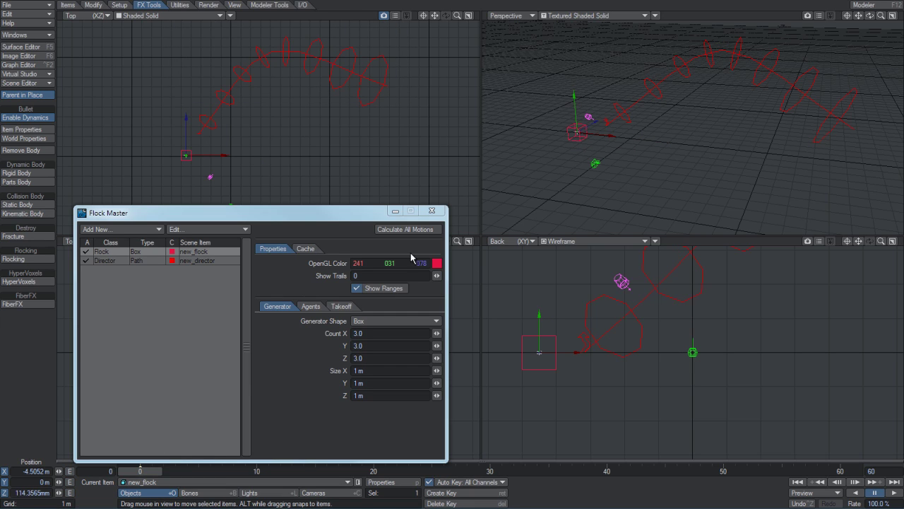
{"action": "left_click", "coordinate": [407, 230]}
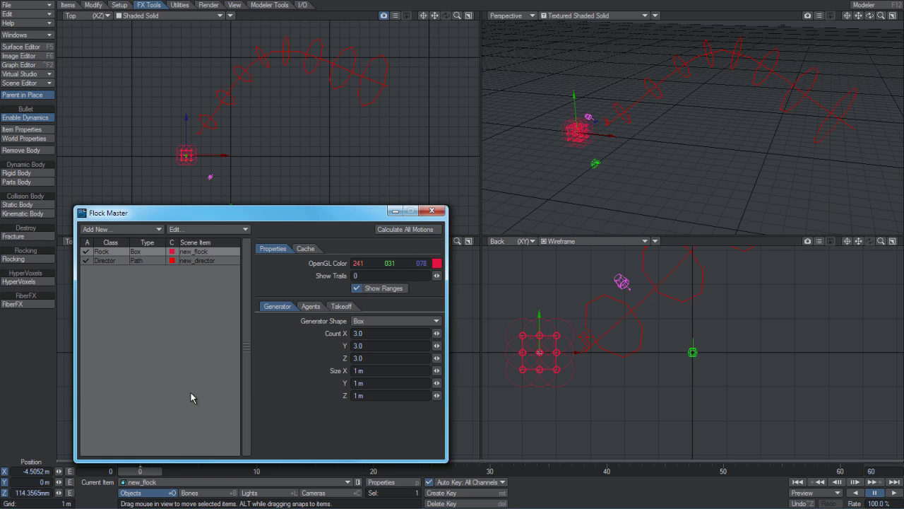
{"action": "mouse_move", "coordinate": [140, 473]}
{"action": "left_mouse_down"}
{"action": "mouse_move", "coordinate": [840, 471]}
{"action": "mouse_move", "coordinate": [140, 471]}
{"action": "left_mouse_up"}
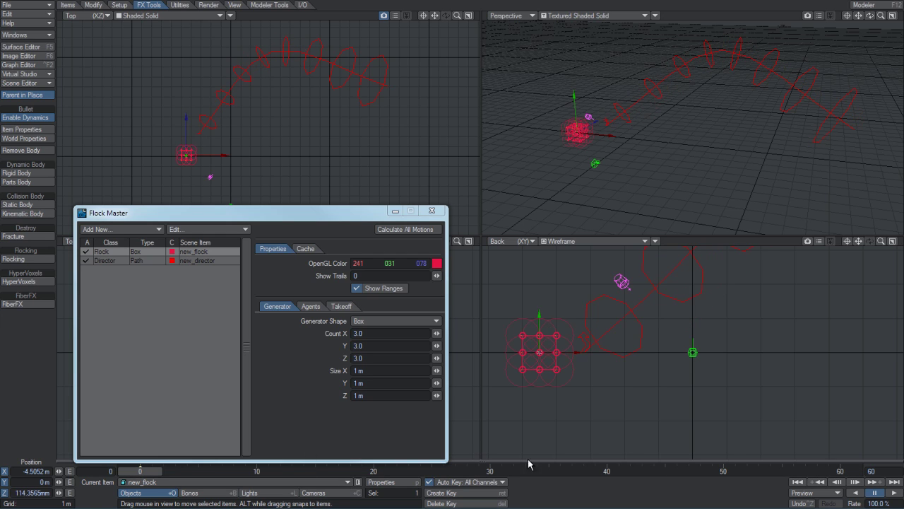
Step: Set the timeline's end frame to 90 and calculate all motions
{"action": "left_click_drag", "start_coordinate": [893, 470], "coordinate": [856, 472]}
{"action": "type", "text": "90"}
{"action": "key", "text": "Return"}
{"action": "left_click", "coordinate": [404, 229]}
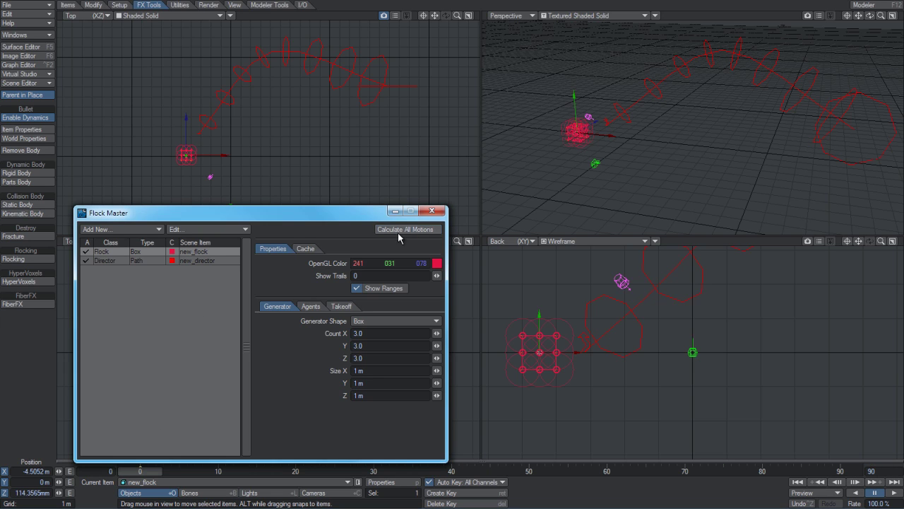
Step: Set new_flock's generator Count X, Y and Z to 8 and recalculate all motions
{"action": "left_click", "coordinate": [355, 332]}
{"action": "type", "text": "8"}
{"action": "key", "text": "Tab"}
{"action": "type", "text": "8"}
{"action": "key", "text": "Tab"}
{"action": "type", "text": "8"}
{"action": "key", "text": "Tab"}
{"action": "left_click", "coordinate": [407, 230]}
Step: Preview the denser flock travelling along the path and turn off Show Ranges for new_flock
{"action": "left_click_drag", "start_coordinate": [141, 471], "coordinate": [381, 470]}
{"action": "left_click", "coordinate": [373, 288]}
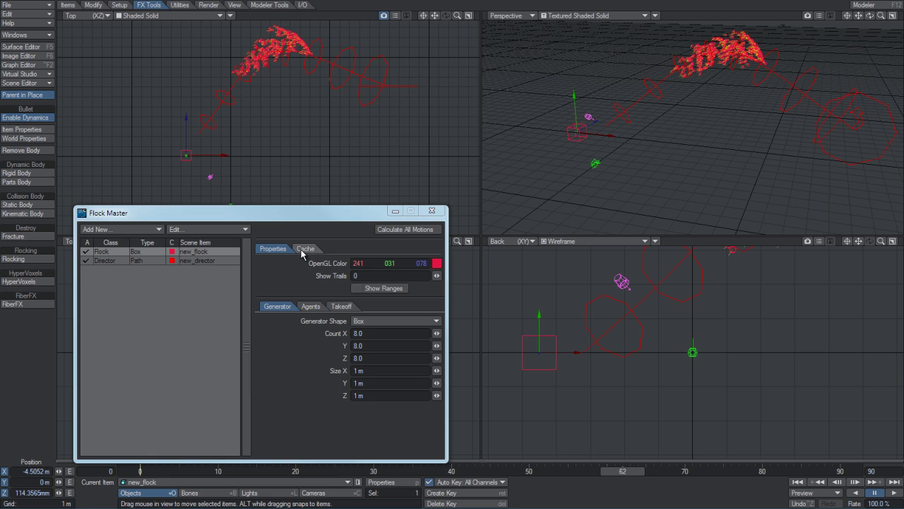
Step: Examine the Director Type options available for new_director, including Converge, without changing the type
{"action": "left_click", "coordinate": [195, 260]}
{"action": "left_click", "coordinate": [380, 284]}
{"action": "left_click", "coordinate": [381, 286]}
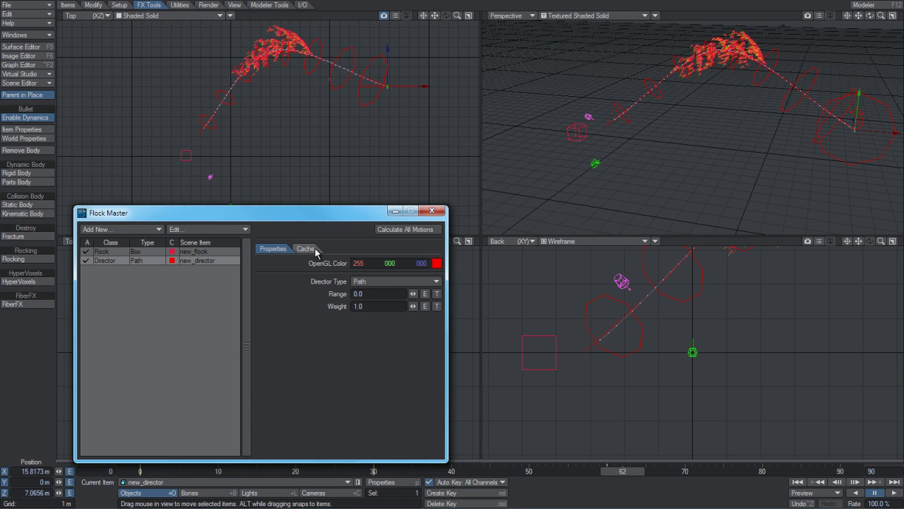
{"action": "left_click", "coordinate": [385, 282]}
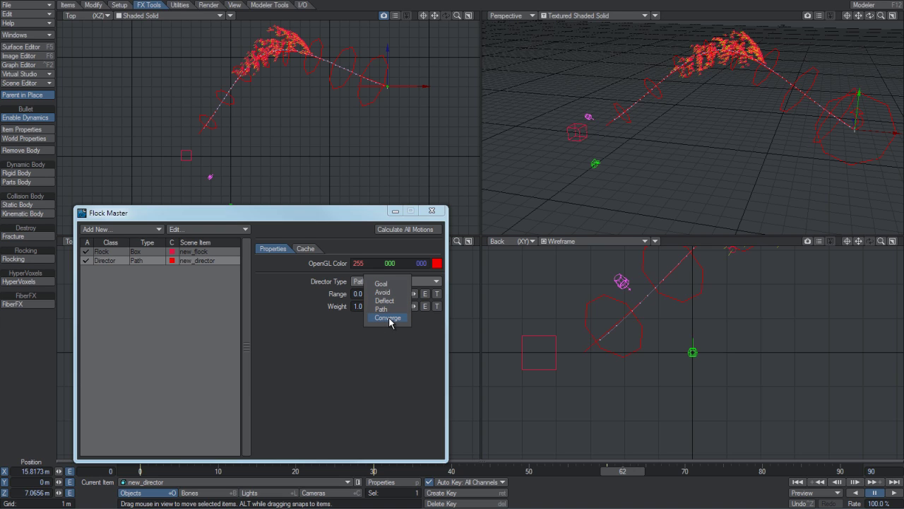
{"action": "left_click", "coordinate": [358, 355]}
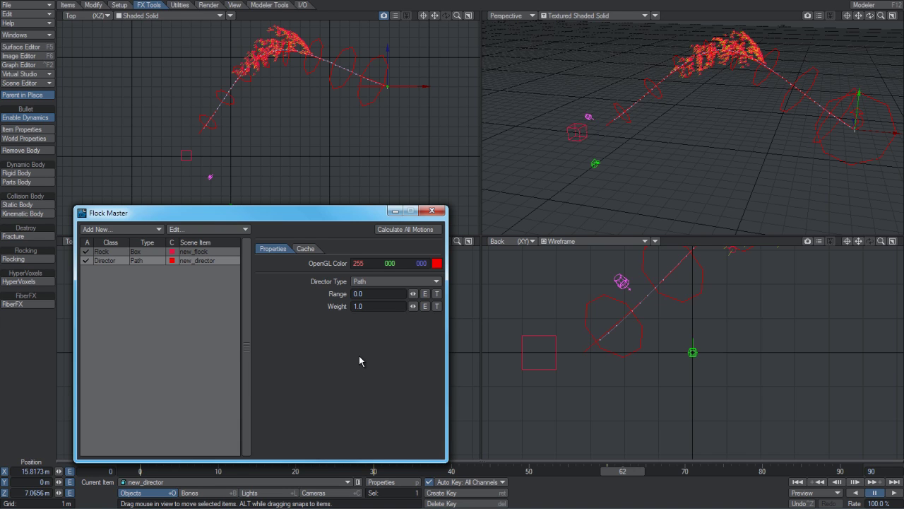
Step: Review new_flock's agent settings against new_director's properties, and open the director's cache settings
{"action": "left_click", "coordinate": [115, 251]}
{"action": "left_click", "coordinate": [311, 306]}
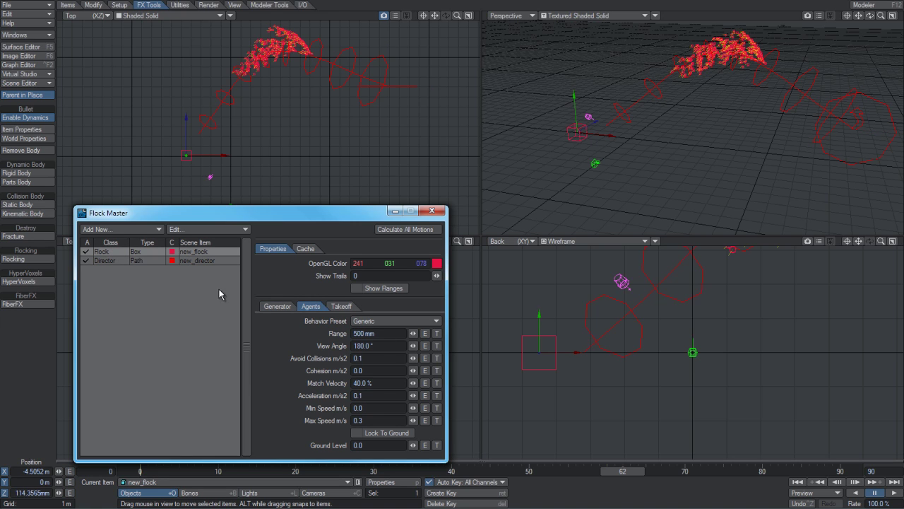
{"action": "left_click", "coordinate": [106, 262]}
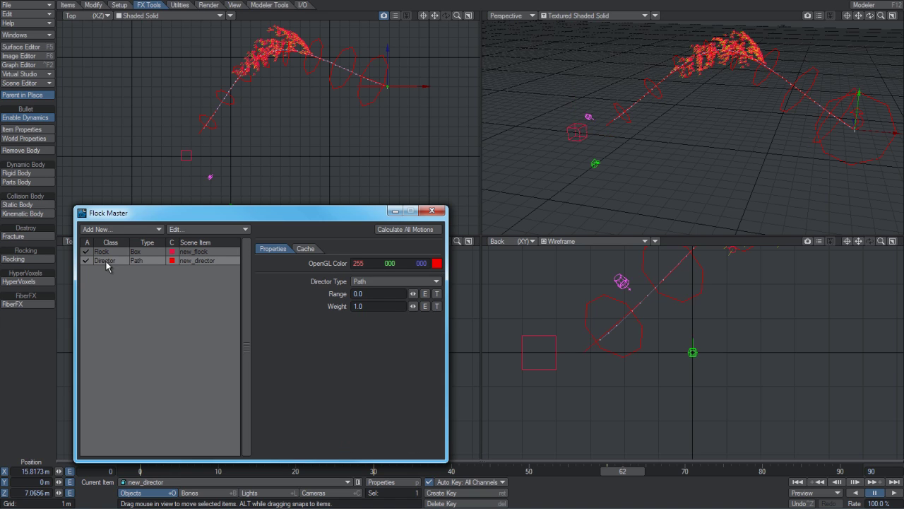
{"action": "left_click", "coordinate": [382, 281]}
{"action": "left_click", "coordinate": [304, 249]}
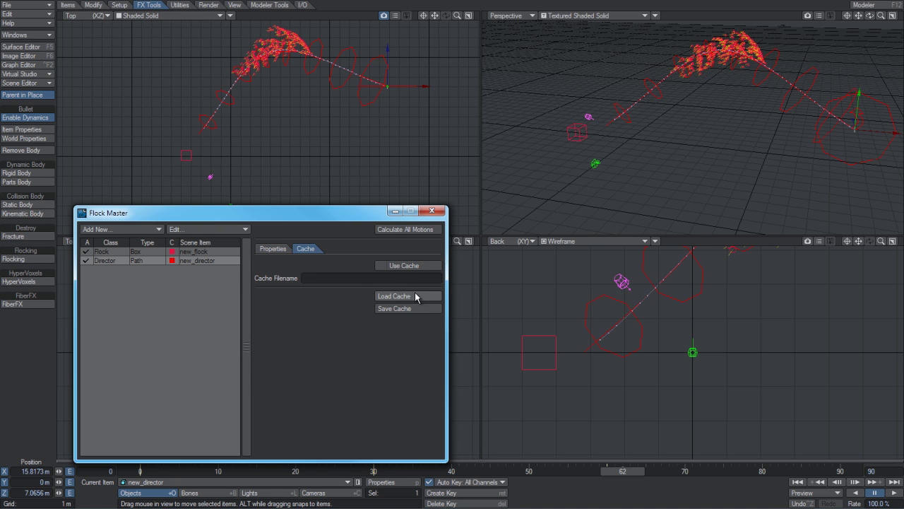
Step: Preview the flock's motion along the path from frame 0, select new_flock, and return to frame 0
{"action": "left_click", "coordinate": [141, 472]}
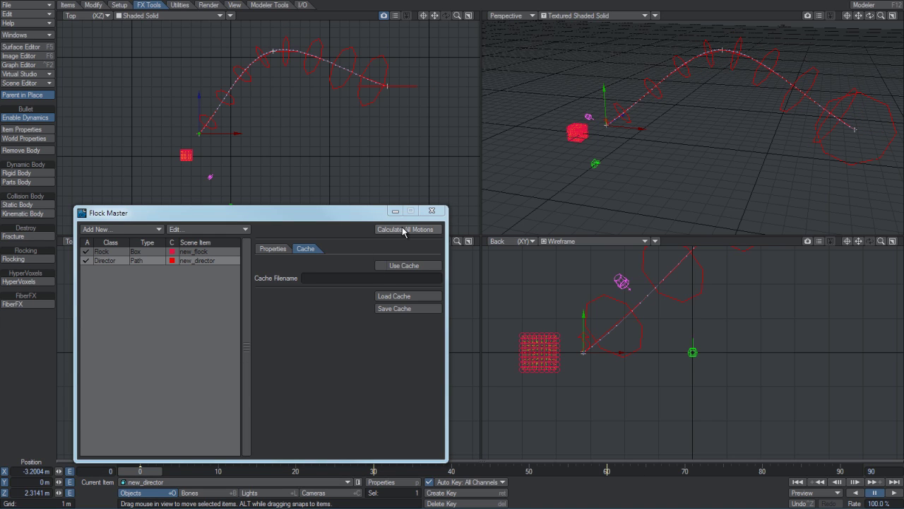
{"action": "left_click_drag", "start_coordinate": [140, 471], "coordinate": [389, 471]}
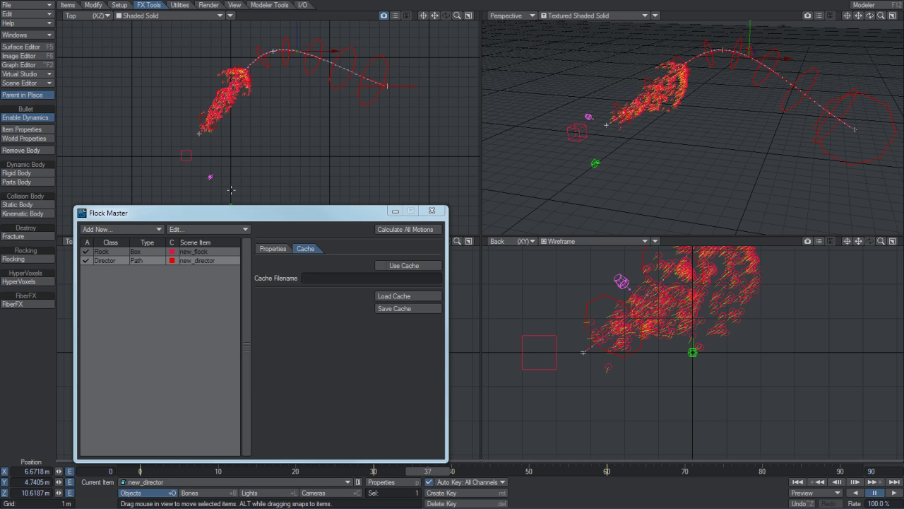
{"action": "left_click", "coordinate": [205, 158]}
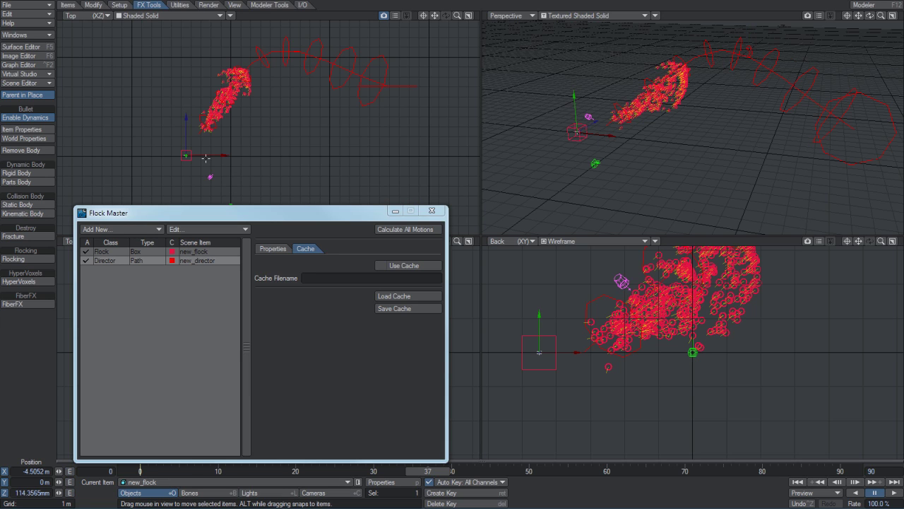
{"action": "left_click", "coordinate": [141, 470]}
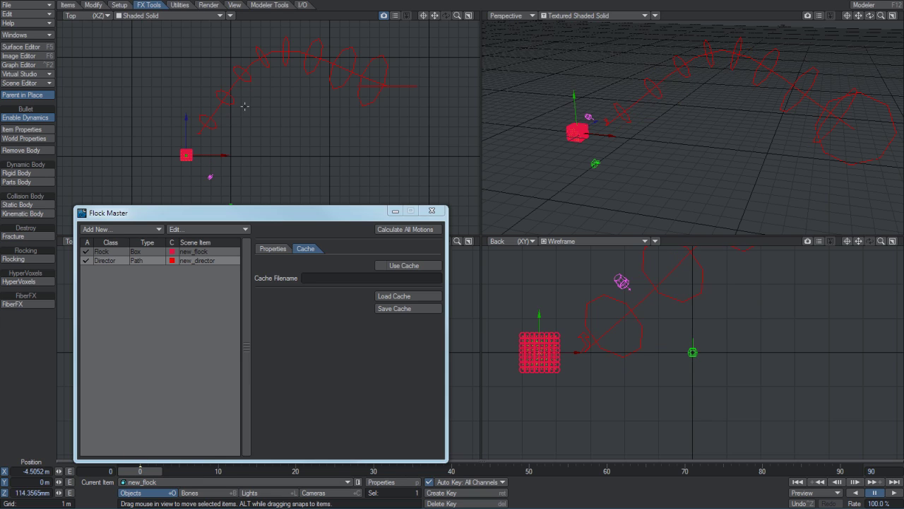
Step: Add a null object named FlockItem and place it at about X 10.66 m, Z -2.92 m
{"action": "key", "text": "ctrl+n"}
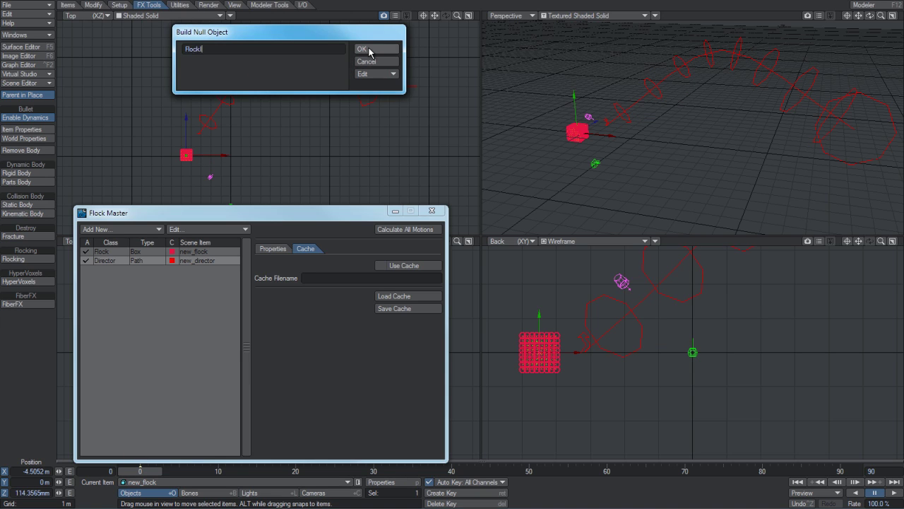
{"action": "left_click", "coordinate": [370, 50]}
{"action": "left_click_drag", "start_coordinate": [253, 48], "coordinate": [359, 77]}
Step: Add a Flock Generator custom object to FlockItem and open its settings
{"action": "key", "text": "p"}
{"action": "left_click", "coordinate": [51, 88]}
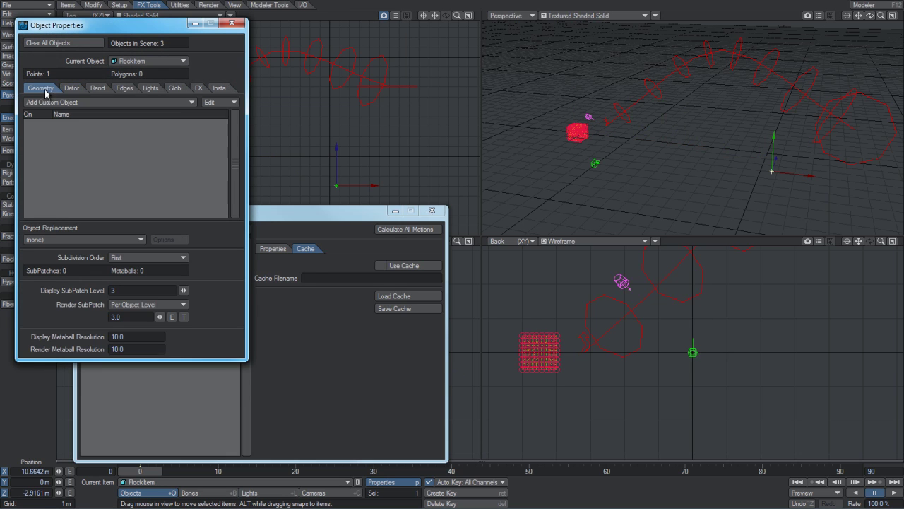
{"action": "left_click", "coordinate": [62, 103]}
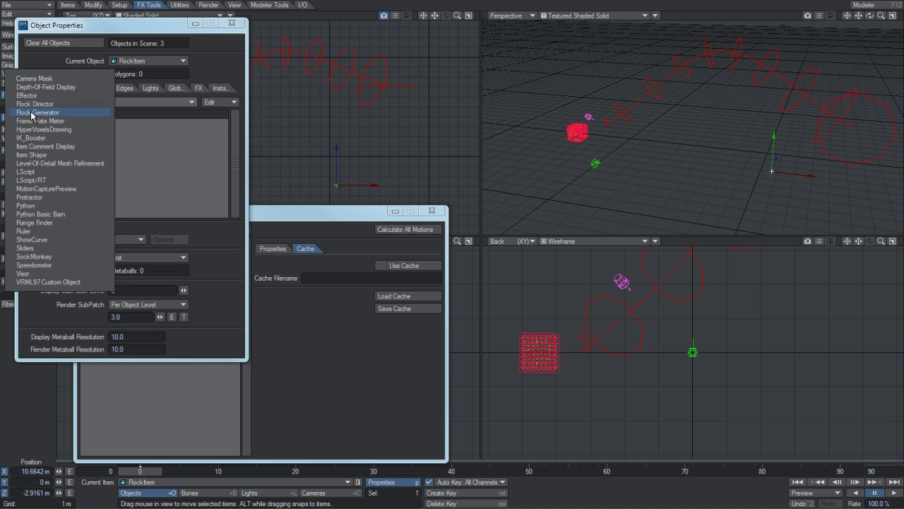
{"action": "left_click", "coordinate": [35, 113]}
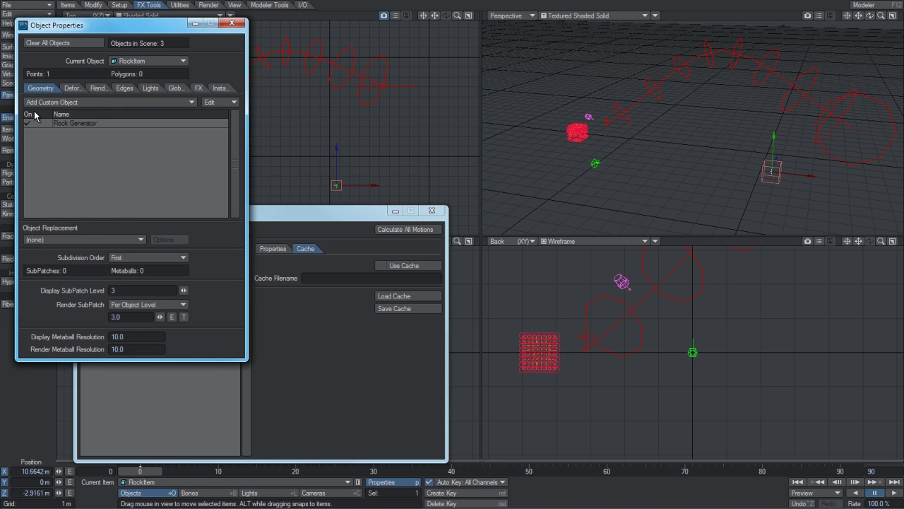
{"action": "double_click", "coordinate": [83, 123]}
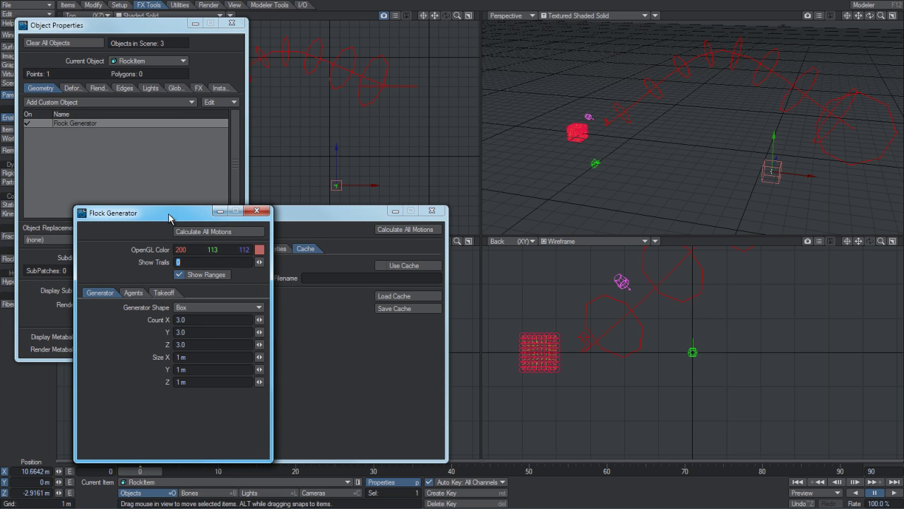
Step: Close Object Properties and Flock Master, and move the Flock Generator window clear of the top view
{"action": "left_click", "coordinate": [236, 26]}
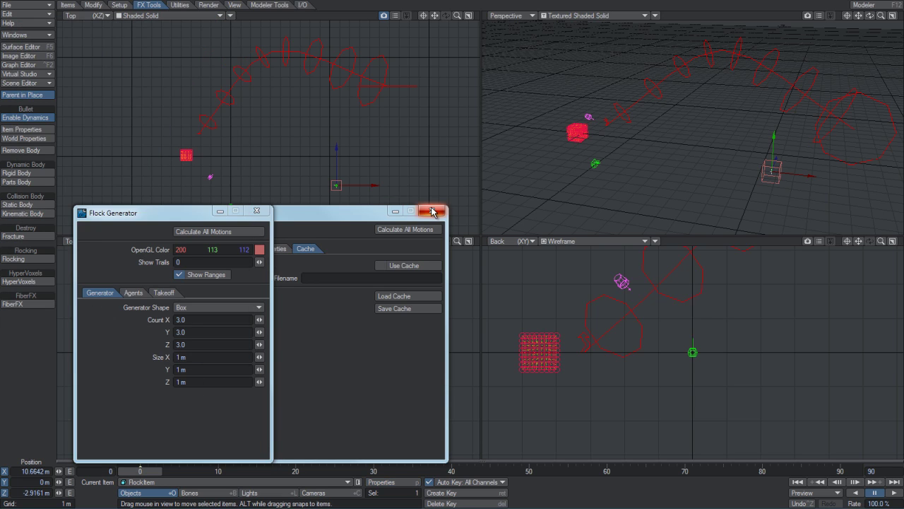
{"action": "left_click", "coordinate": [429, 211]}
{"action": "left_click_drag", "start_coordinate": [146, 212], "coordinate": [492, 166]}
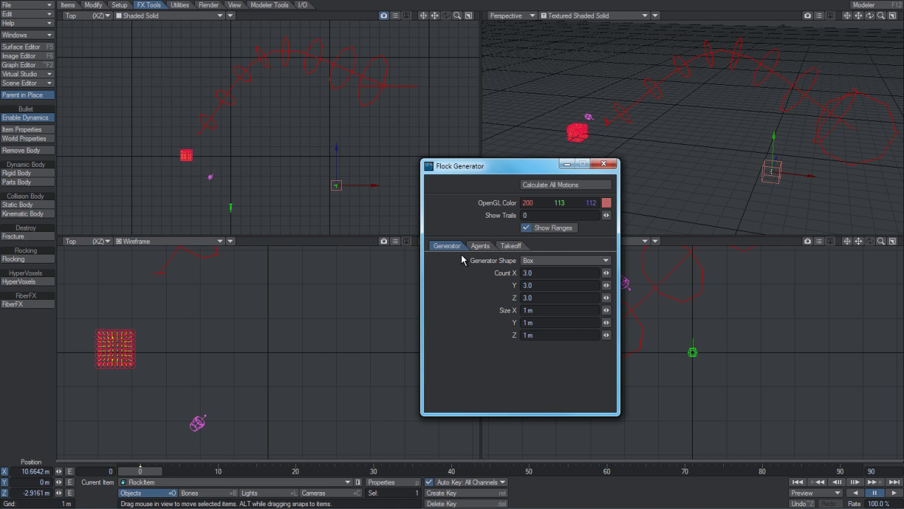
Step: Review FlockItem's Agents and Takeoff settings, and calculate all motions from its Flock Generator window
{"action": "left_click", "coordinate": [481, 246]}
{"action": "left_click", "coordinate": [504, 246]}
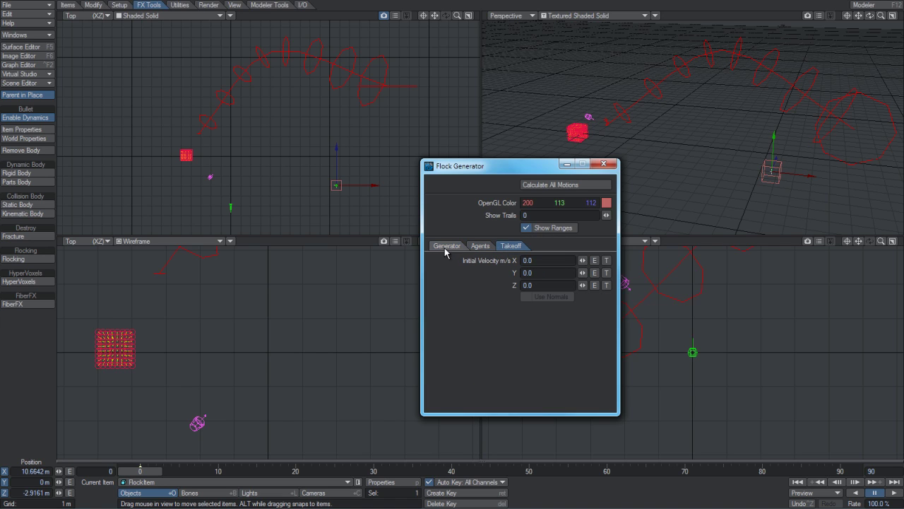
{"action": "left_click", "coordinate": [591, 186]}
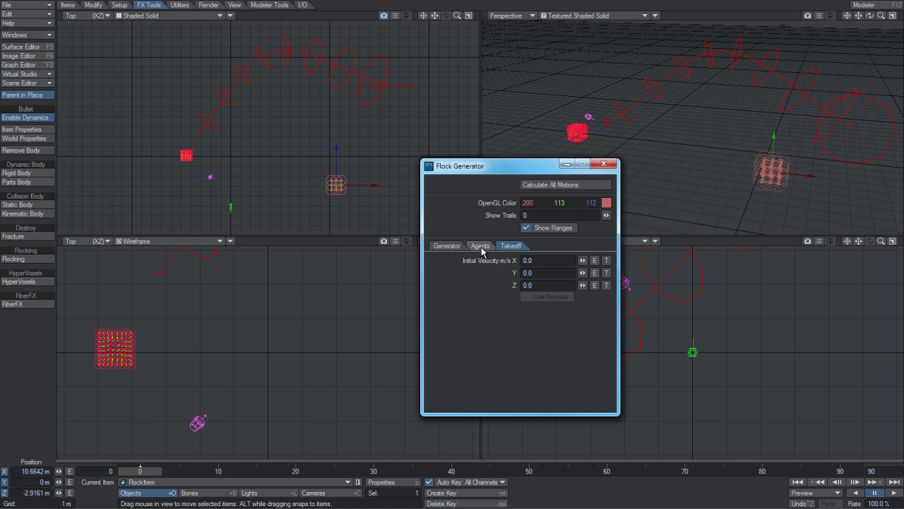
Step: Return to frame 0, then close FlockItem's Flock Generator settings and remove FlockItem from the scene
{"action": "left_click_drag", "start_coordinate": [257, 470], "coordinate": [140, 470]}
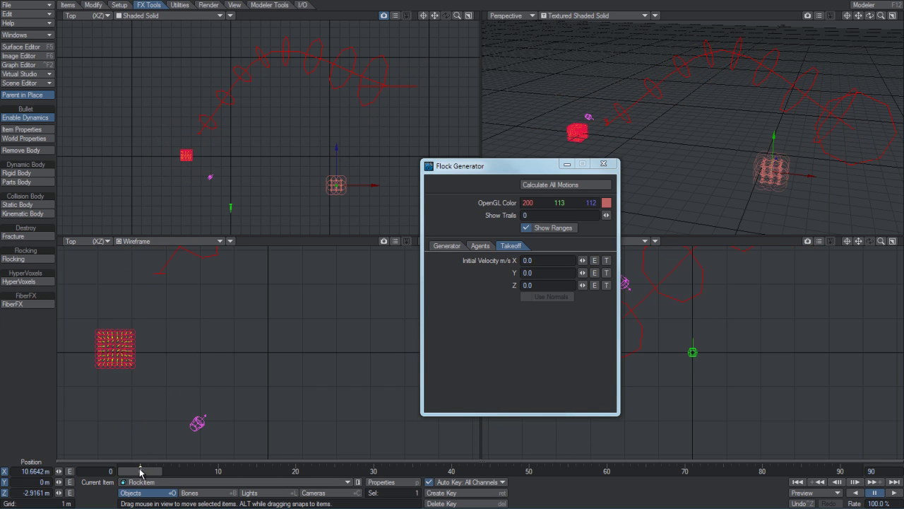
{"action": "left_click", "coordinate": [605, 165]}
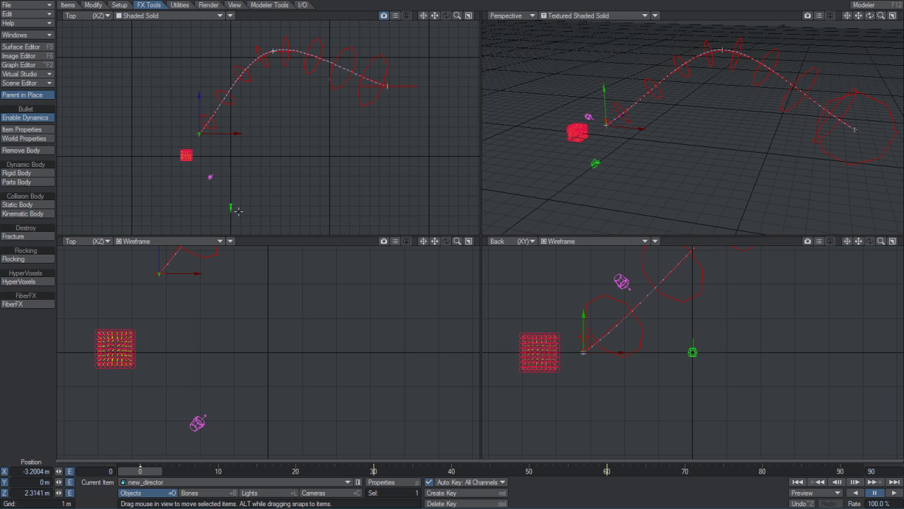
Step: Add the Flock - Item Motion modifier to the scene's light and position its Motion Options window so all flocking settings fit on screen
{"action": "left_click", "coordinate": [210, 178]}
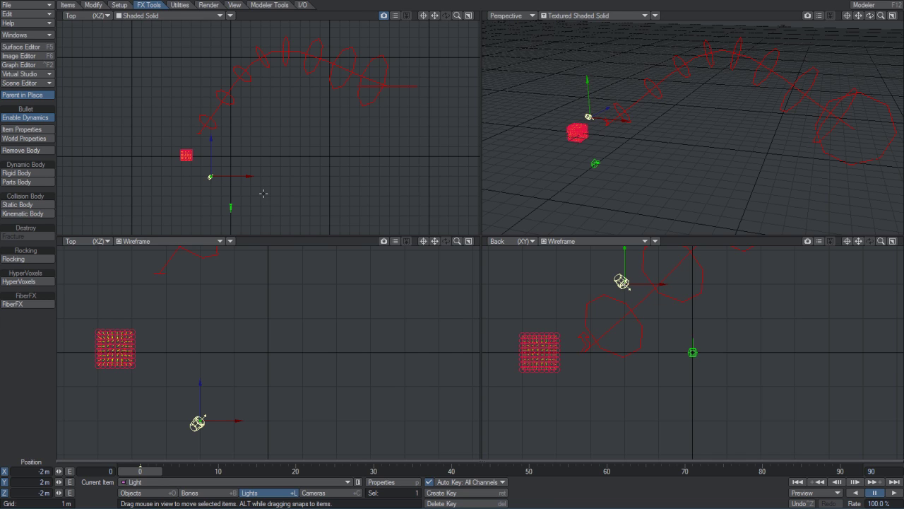
{"action": "key", "text": "m"}
{"action": "left_click", "coordinate": [632, 235]}
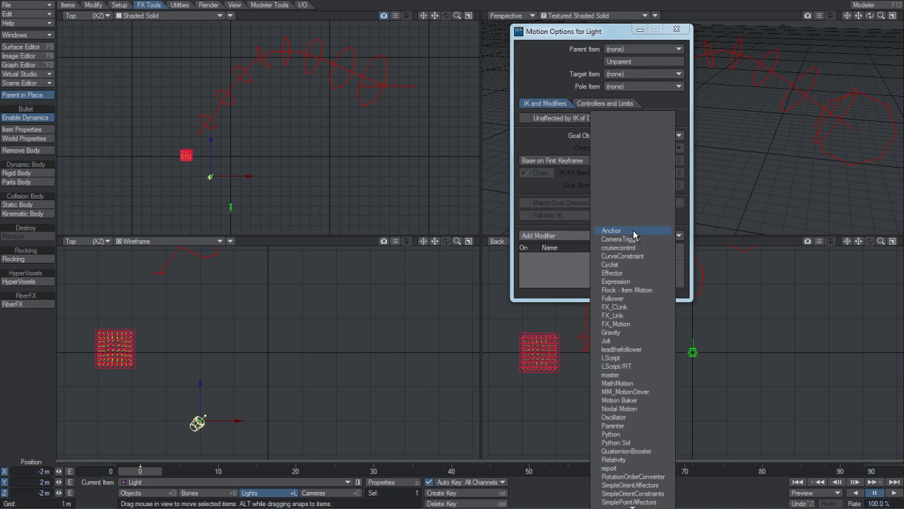
{"action": "left_click", "coordinate": [636, 290]}
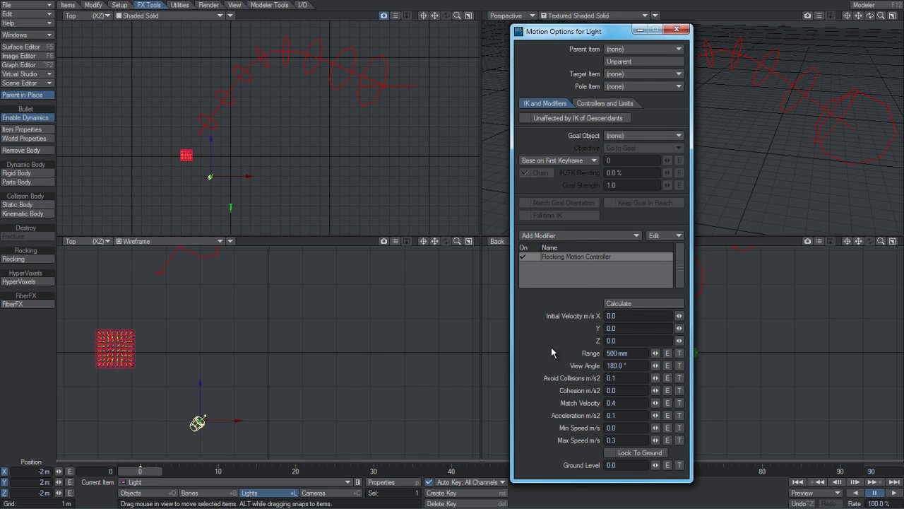
{"action": "left_click_drag", "start_coordinate": [586, 37], "coordinate": [563, 10]}
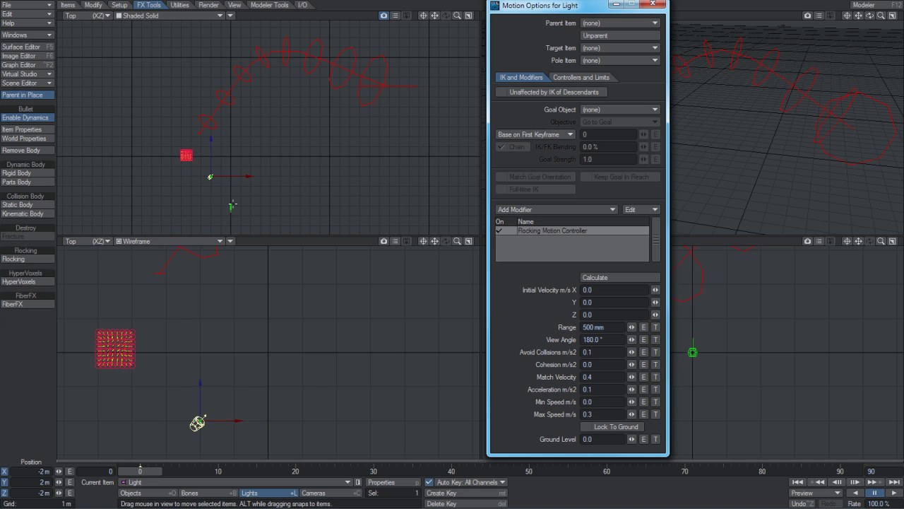
Step: Calculate the light's flocking motion and scrub through the timeline to check how it travels with the flock
{"action": "left_click", "coordinate": [616, 281]}
{"action": "left_click_drag", "start_coordinate": [132, 475], "coordinate": [390, 475]}
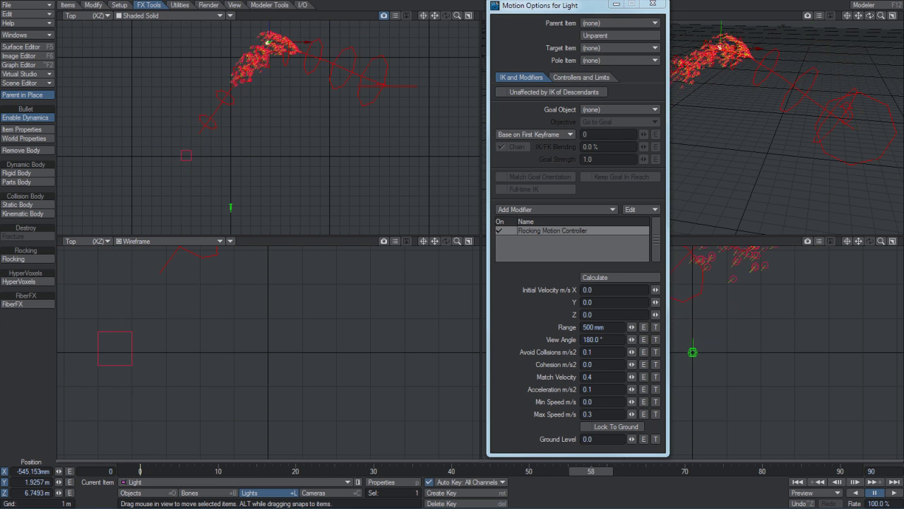
{"action": "left_click_drag", "start_coordinate": [209, 141], "coordinate": [210, 172]}
Step: Change the light's type to Point and close its properties
{"action": "key", "text": "p"}
{"action": "left_click", "coordinate": [120, 232]}
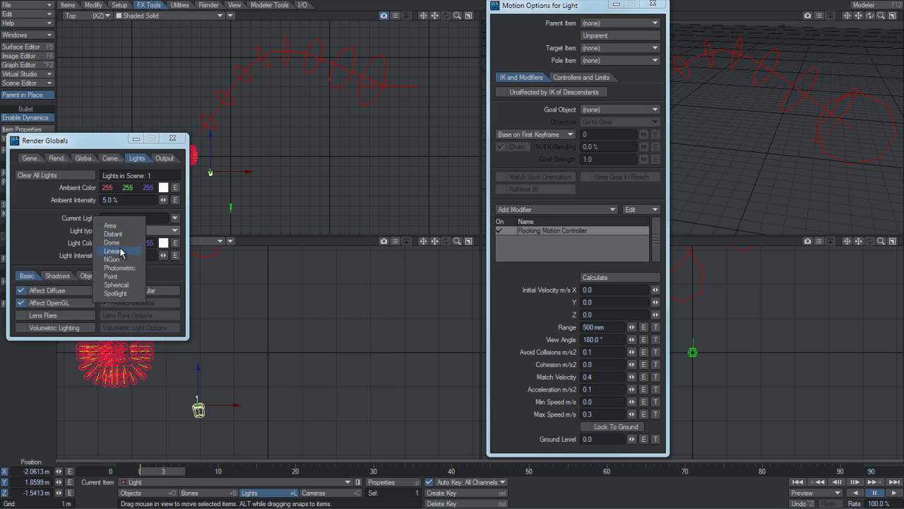
{"action": "left_click", "coordinate": [111, 277]}
{"action": "left_click", "coordinate": [172, 138]}
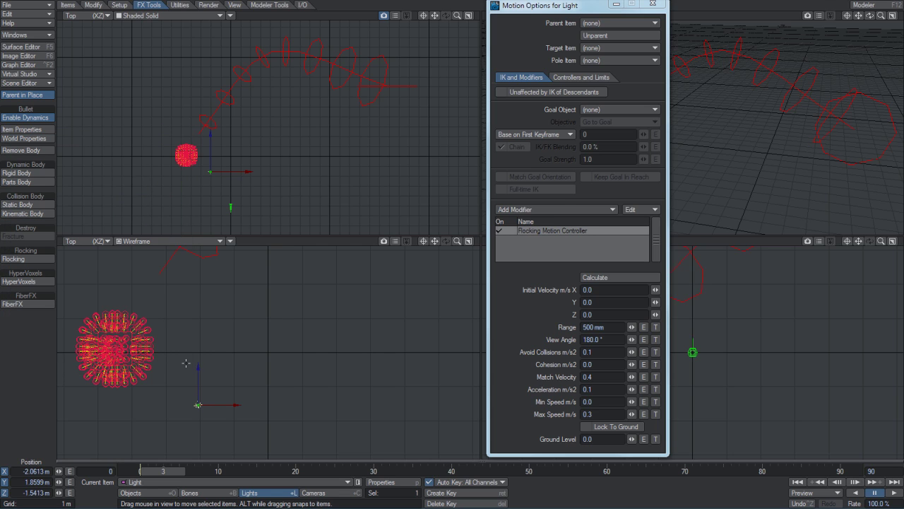
Step: At frame 0, clone the point light three times, spread the clones around the original, and recalculate the flocking motion
{"action": "key", "text": "shift+Left"}
{"action": "key", "text": "ctrl+c"}
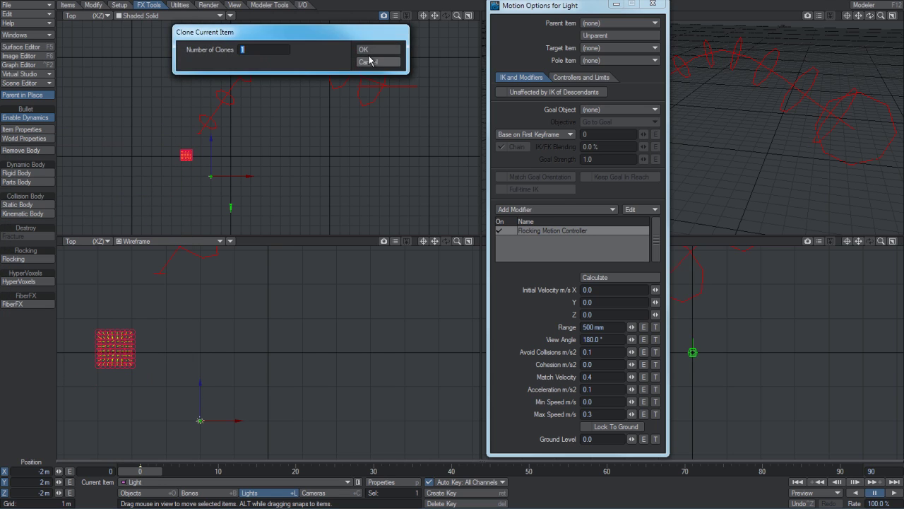
{"action": "left_click", "coordinate": [371, 54]}
{"action": "mouse_move", "coordinate": [200, 420]}
{"action": "left_mouse_down"}
{"action": "mouse_move", "coordinate": [254, 370]}
{"action": "mouse_move", "coordinate": [218, 401]}
{"action": "mouse_move", "coordinate": [168, 414]}
{"action": "left_mouse_up"}
{"action": "key", "text": "ctrl+c"}
{"action": "left_click", "coordinate": [376, 51]}
{"action": "key", "text": "ctrl+c"}
{"action": "left_click", "coordinate": [368, 52]}
{"action": "left_click_drag", "start_coordinate": [369, 52], "coordinate": [370, 56]}
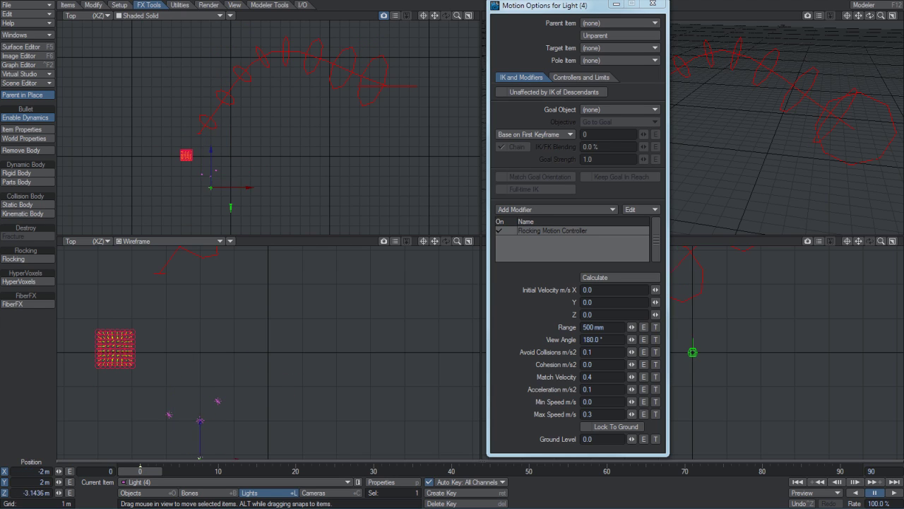
{"action": "left_click", "coordinate": [628, 277]}
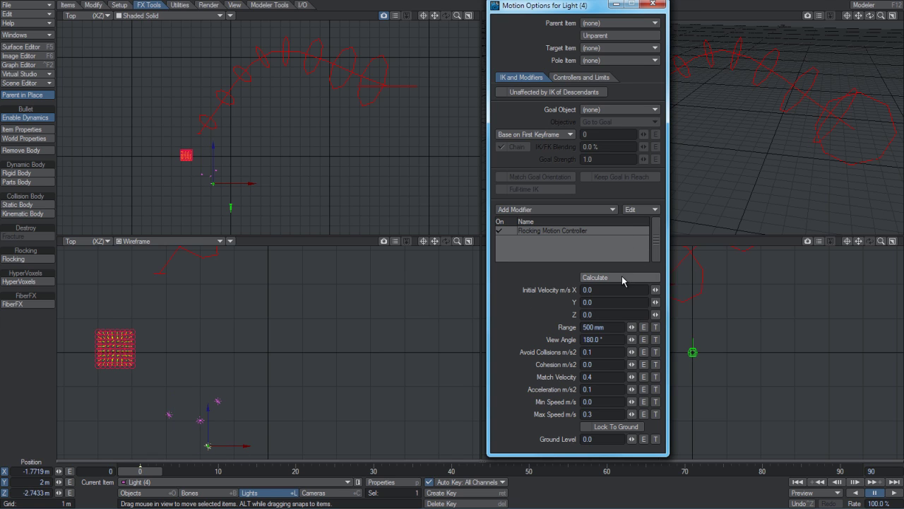